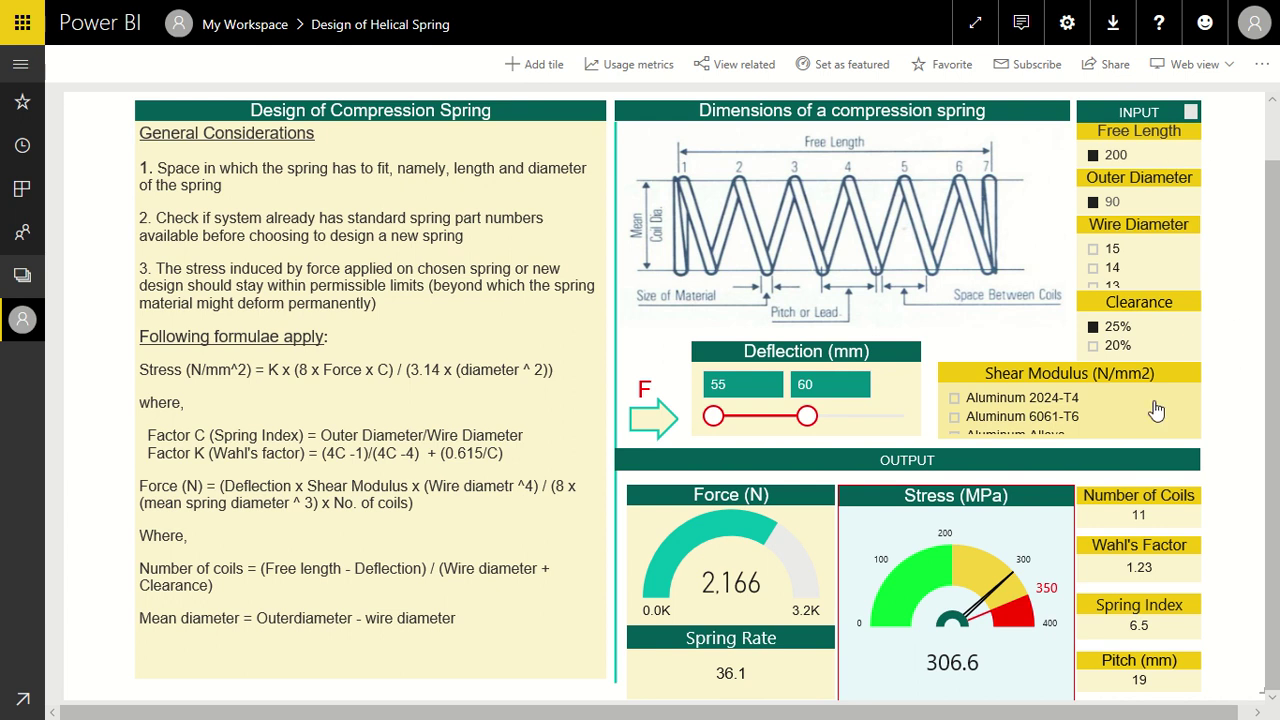
Check the selected material in the Shear Modulus slicer and the selected value in the Wire Diameter slicer
scroll(1130, 408, down, 5)
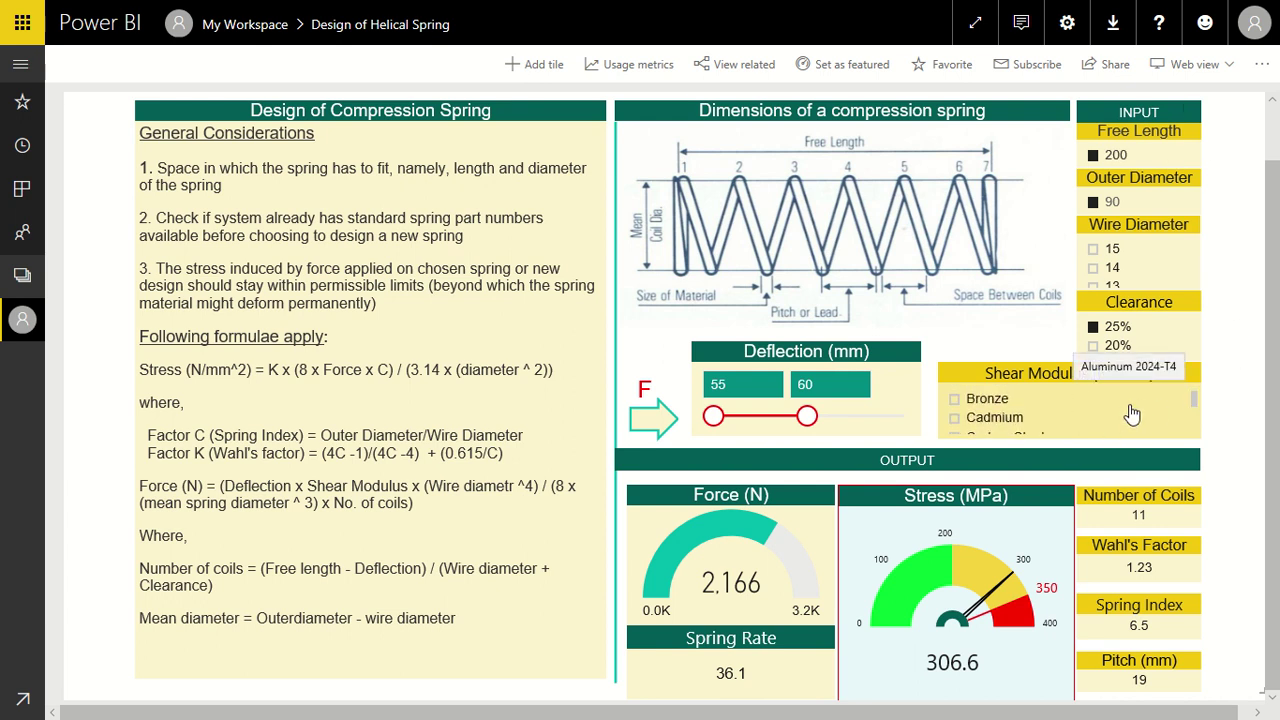
scroll(1131, 414, down, 1)
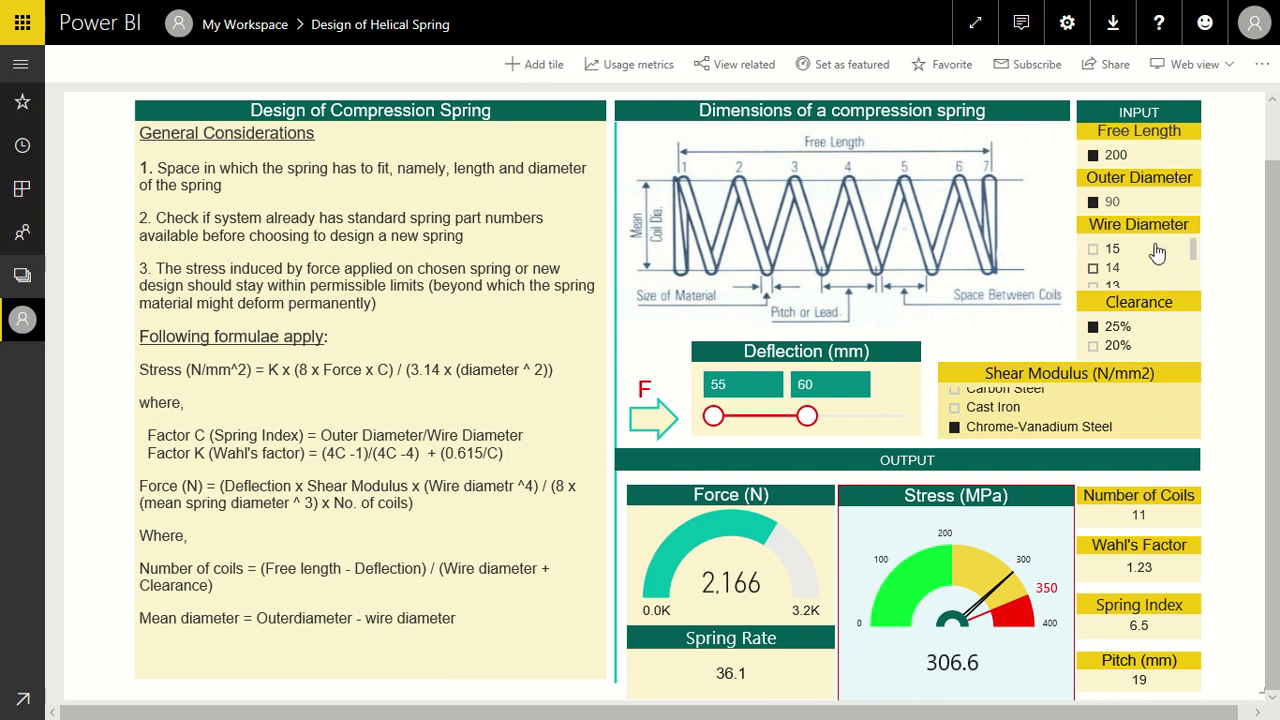
scroll(1153, 268, down, 1)
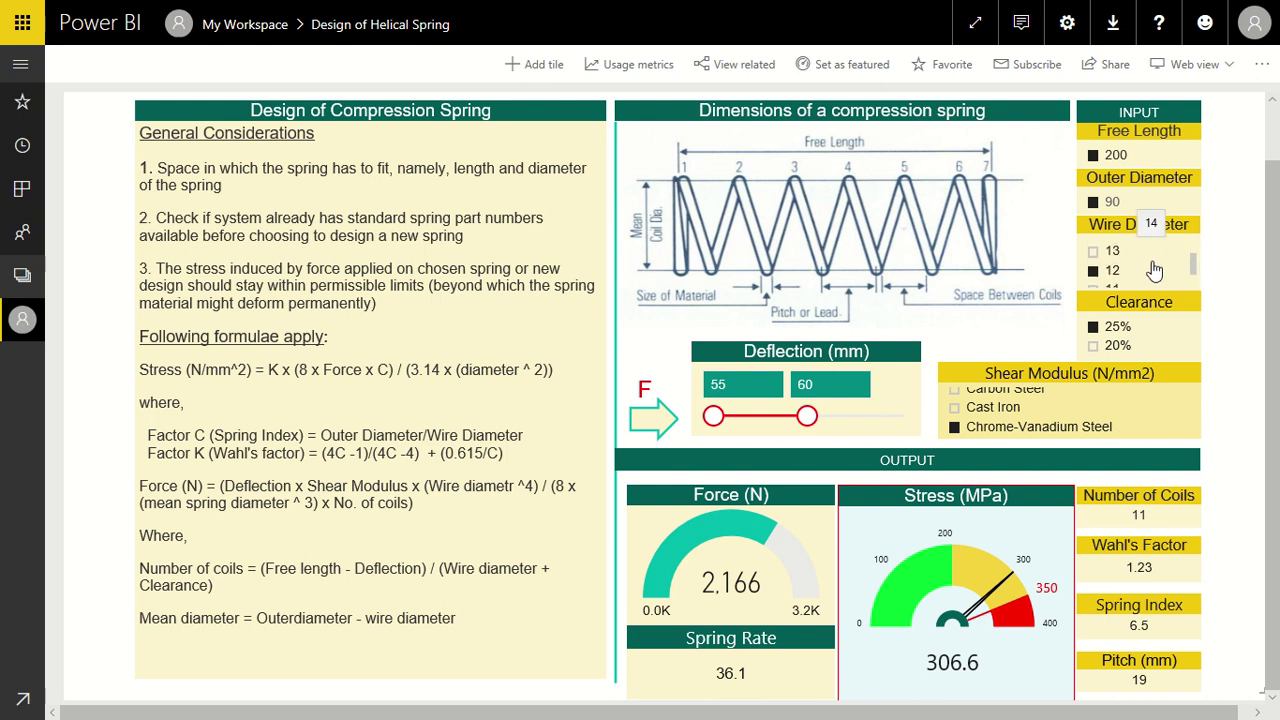
scroll(1155, 270, down, 1)
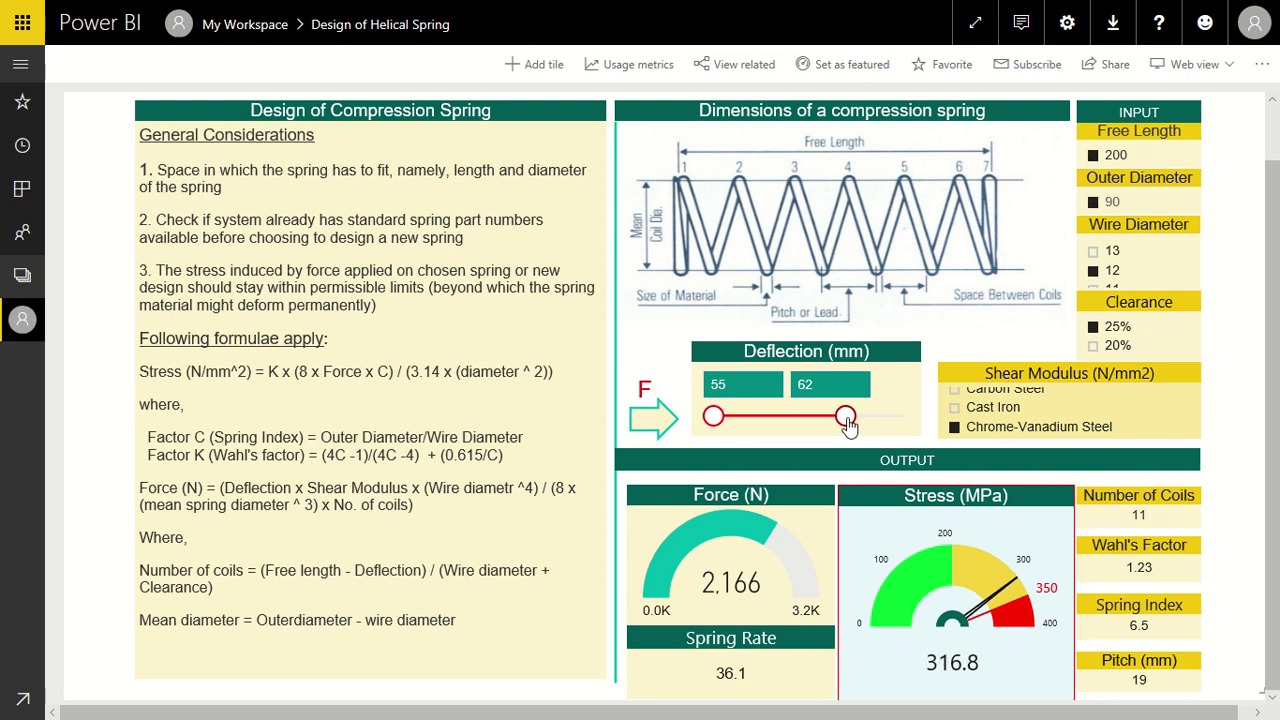
Try upper deflection limits of 64 mm and 63 mm, returning the limit to 60 mm after each
drag(846, 423, 883, 418)
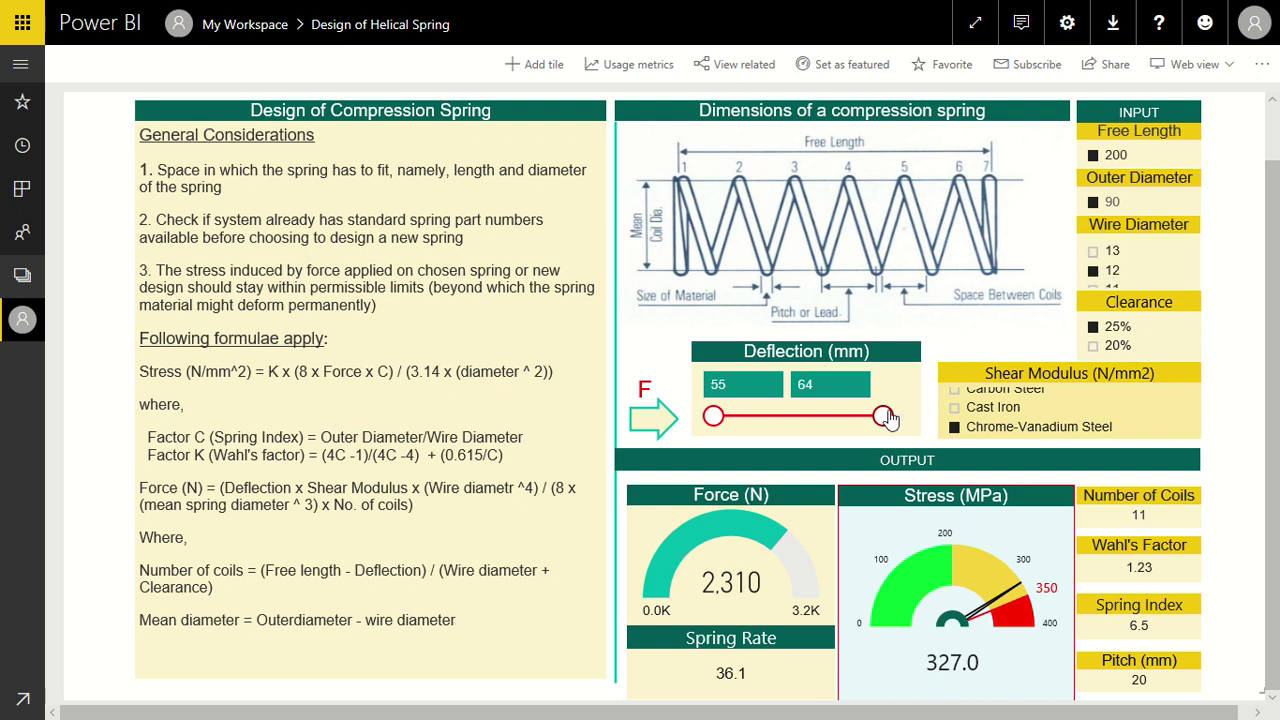
drag(884, 418, 817, 426)
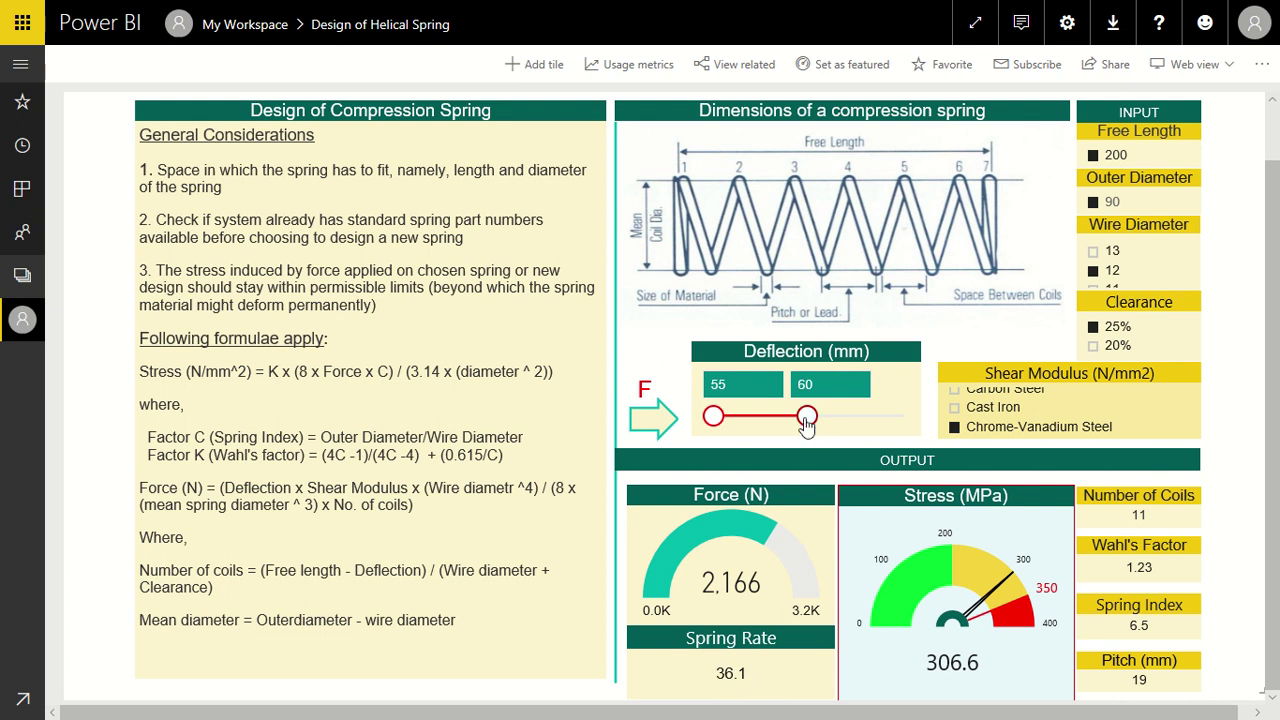
drag(806, 418, 864, 418)
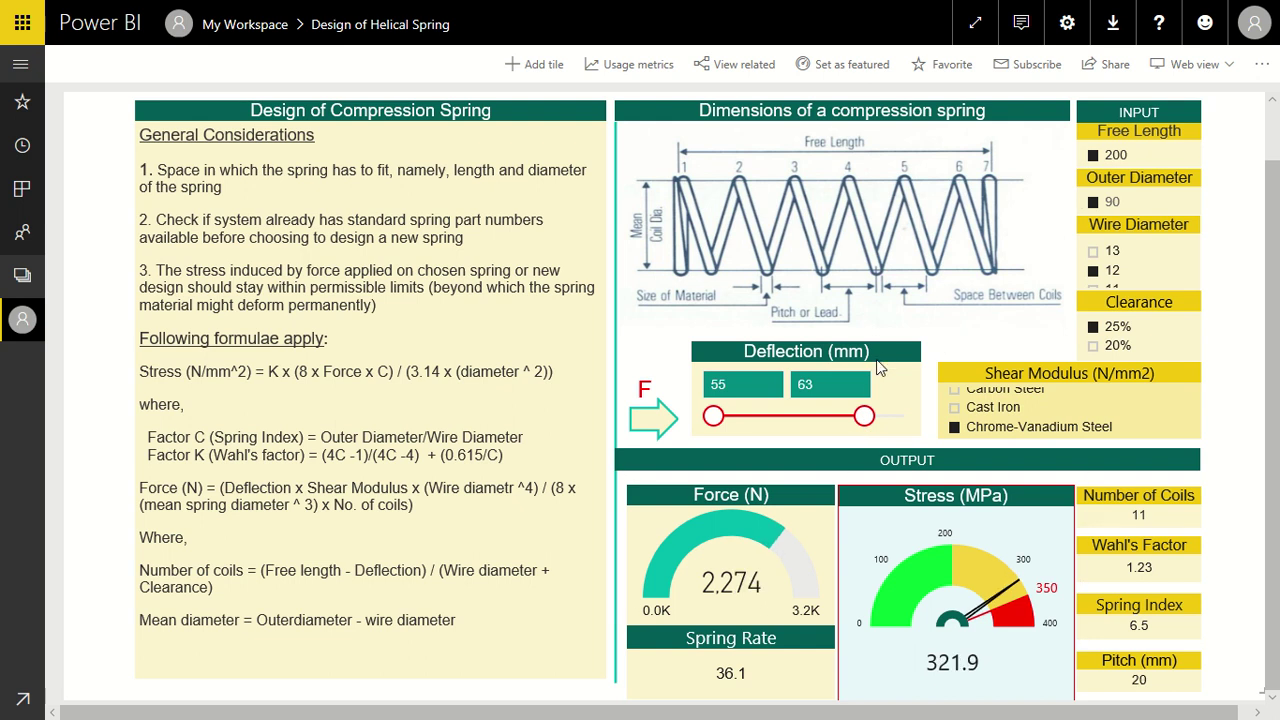
drag(864, 418, 805, 419)
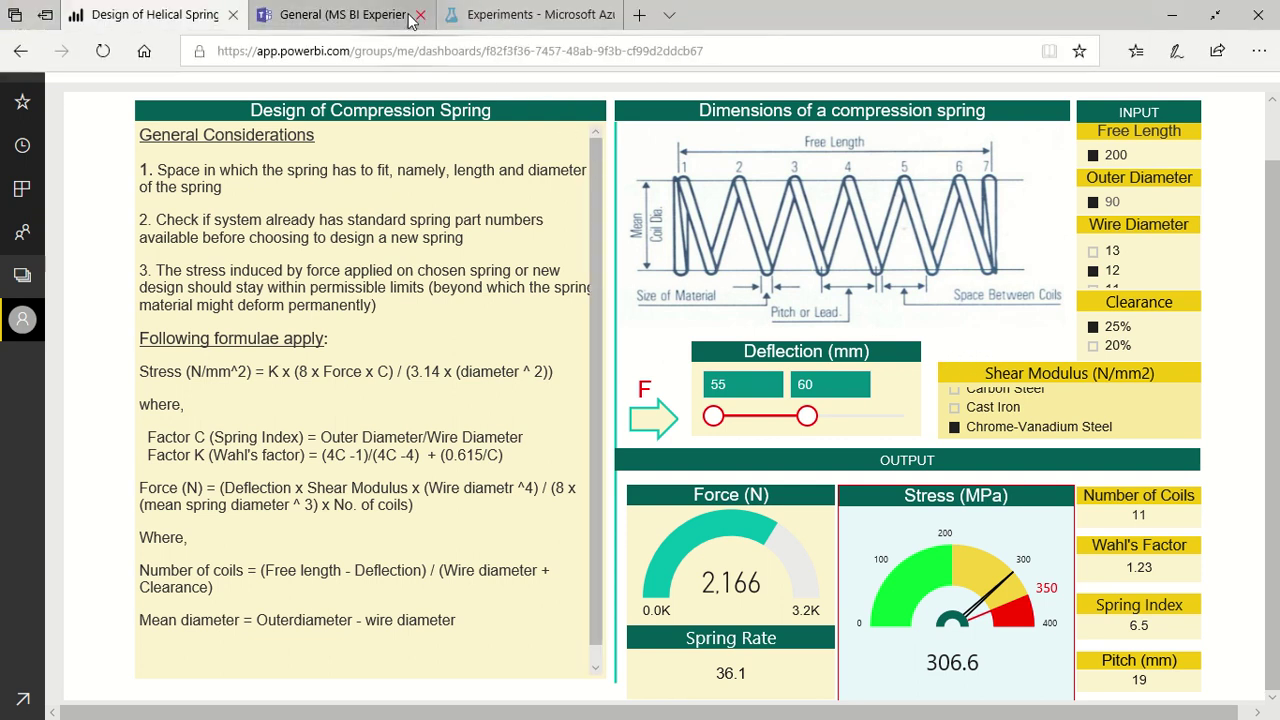
View the PBI - Design Handbook in Microsoft Teams on the web, and minimize the browser after leaving full screen
click(405, 14)
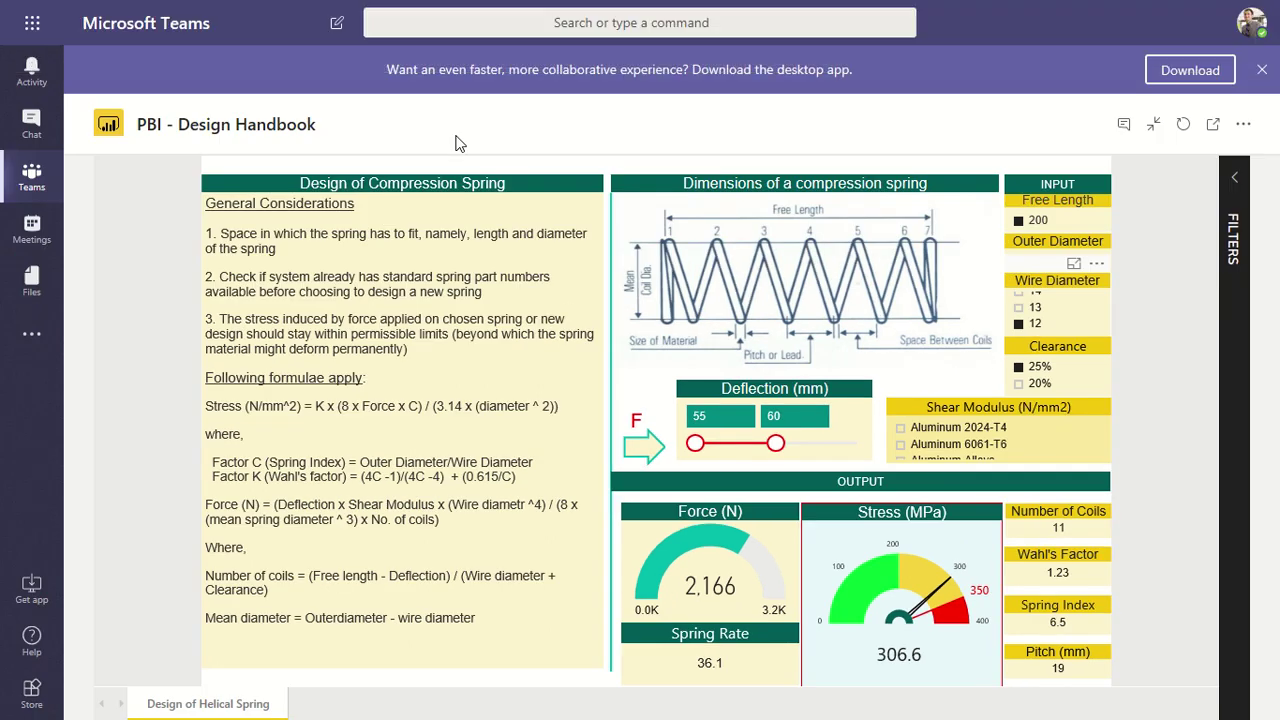
key(F11)
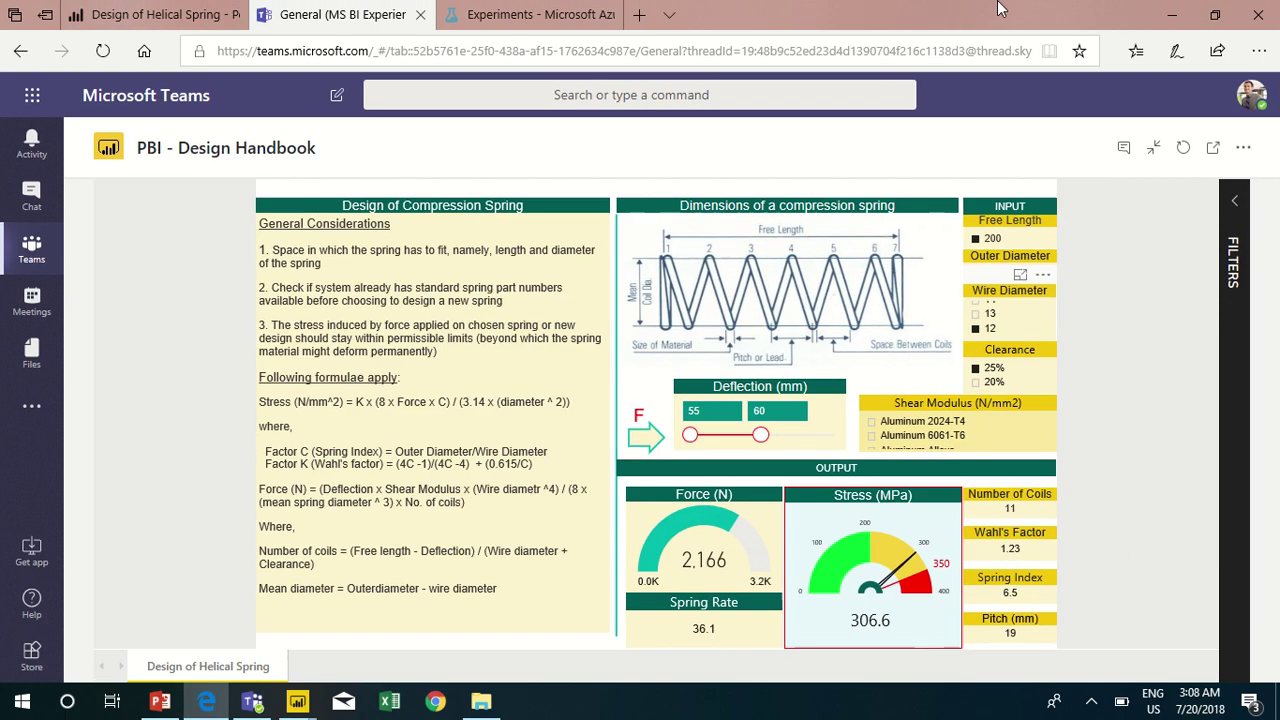
click(1176, 18)
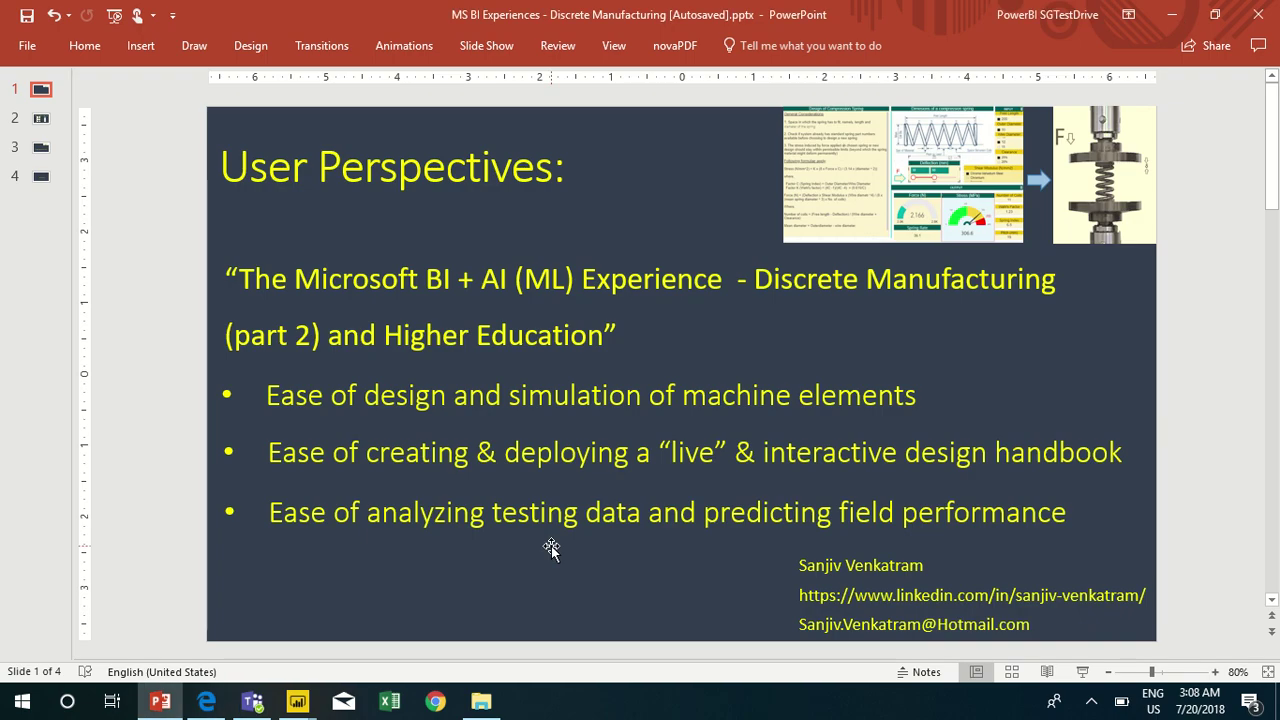
Switch to Power BI Desktop and review the Azure data sources, the mechanical properties table preview and the helical spring report
mouse_move(298, 704)
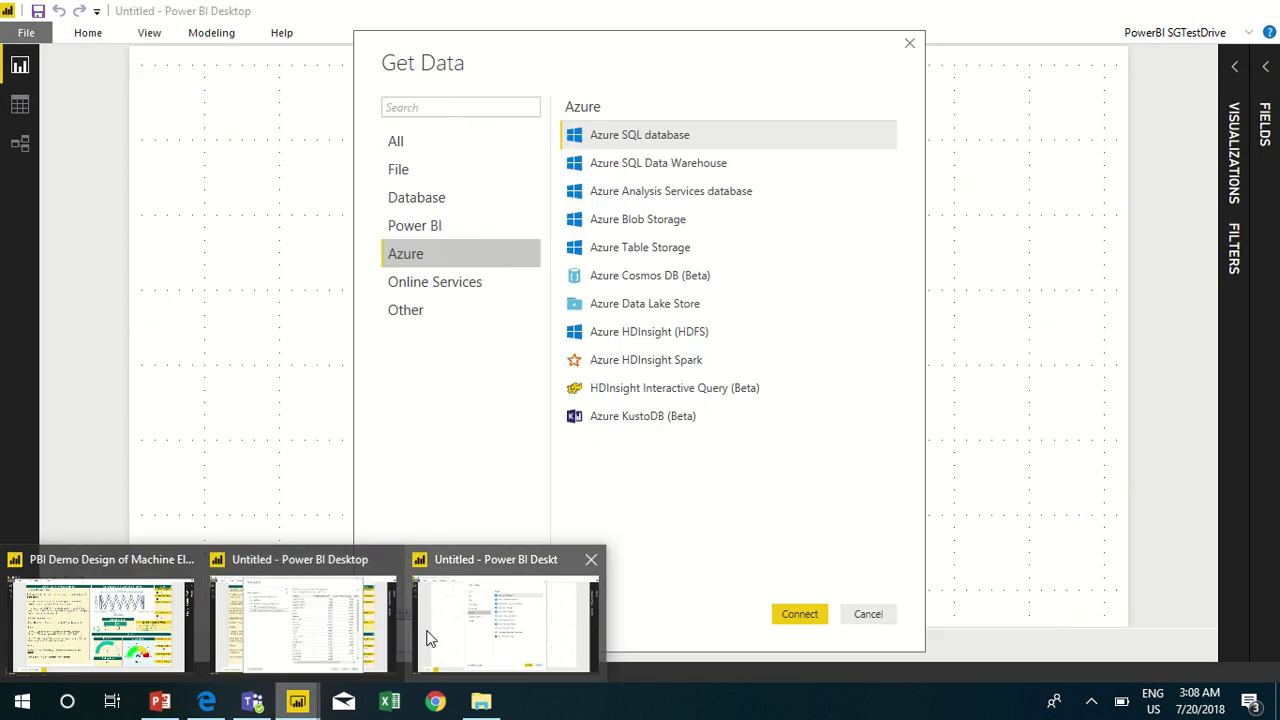
click(430, 638)
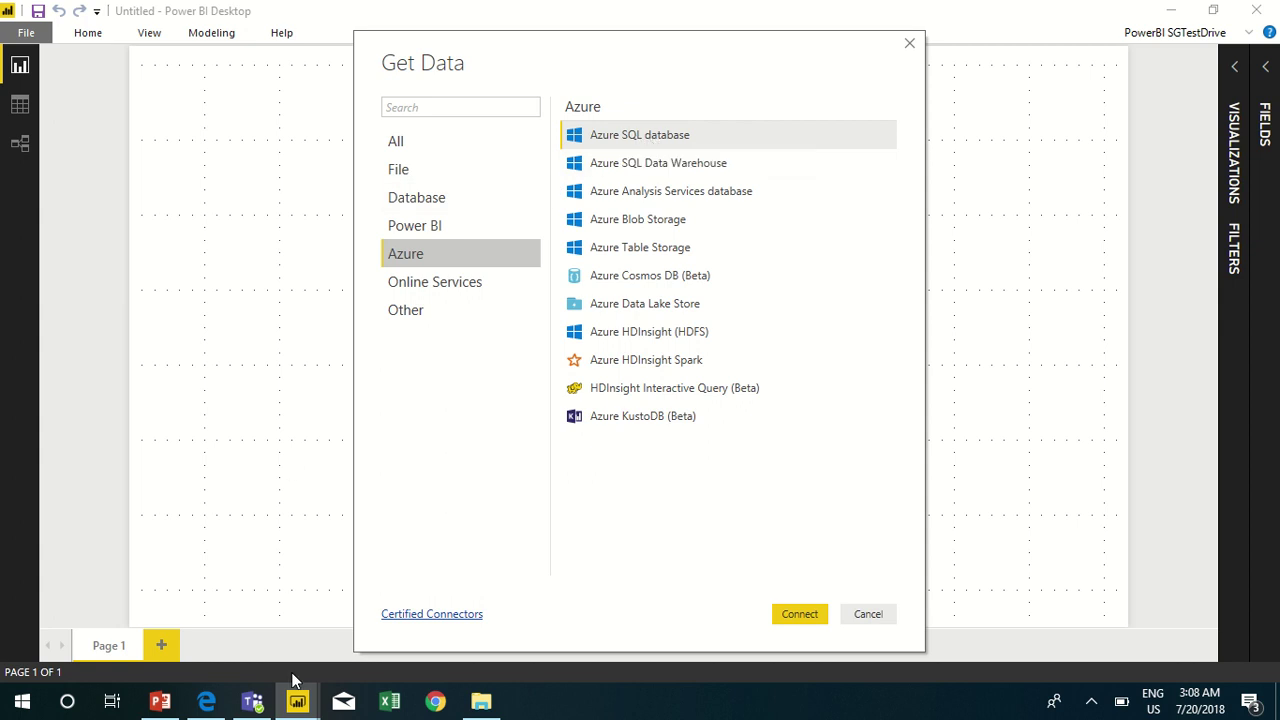
mouse_move(300, 705)
click(371, 580)
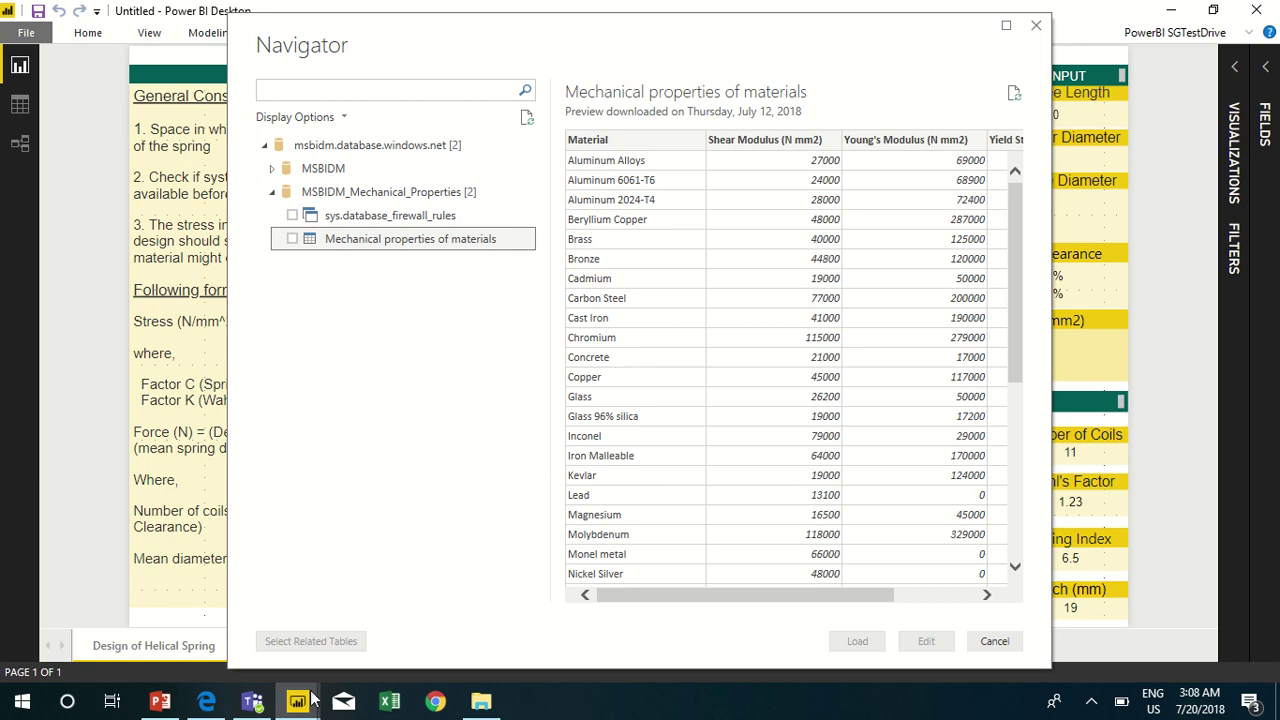
mouse_move(297, 705)
click(135, 645)
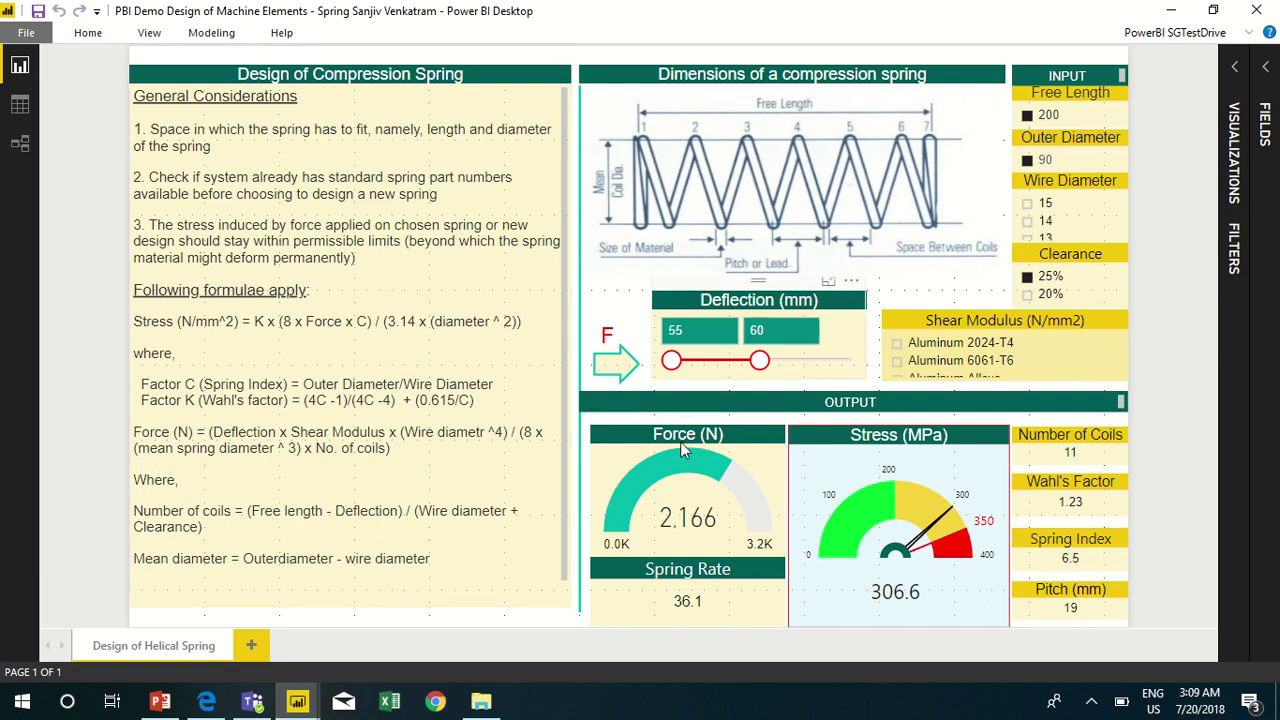
click(886, 511)
Switch to the Teams desktop app, hide the design handbook's conversation and view the MS BI Experiences team's management options
mouse_move(256, 703)
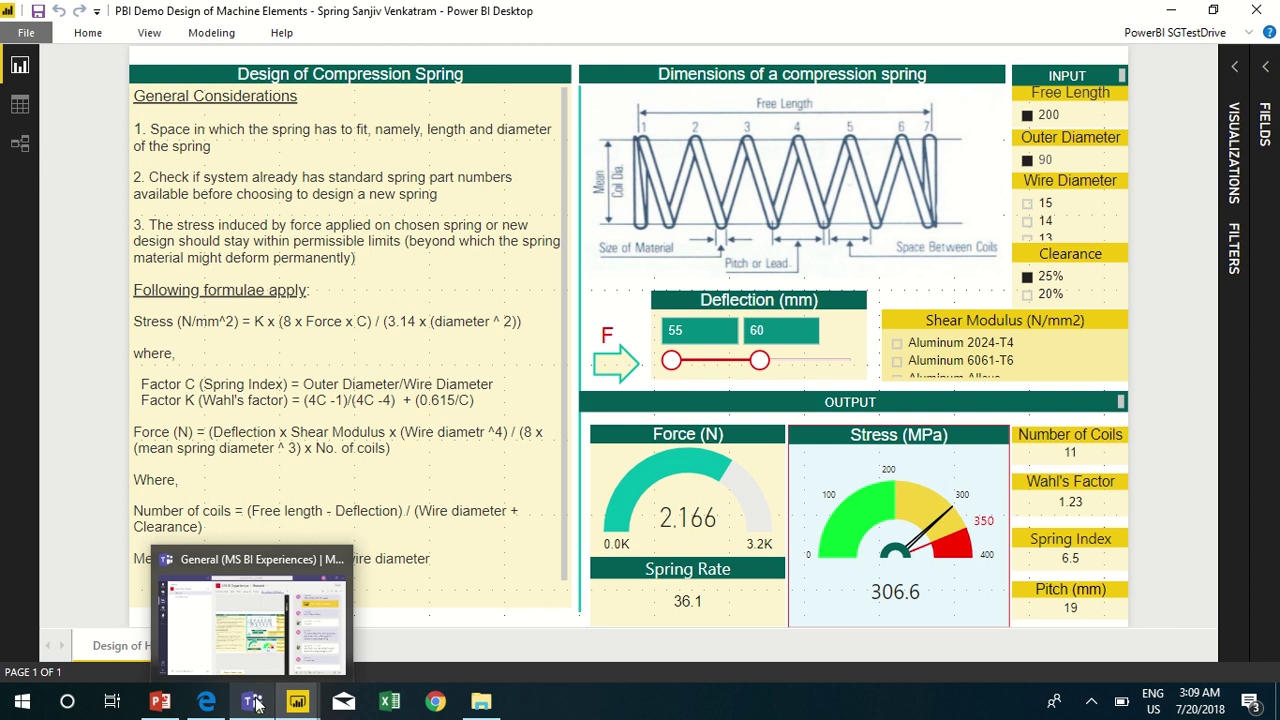
click(254, 702)
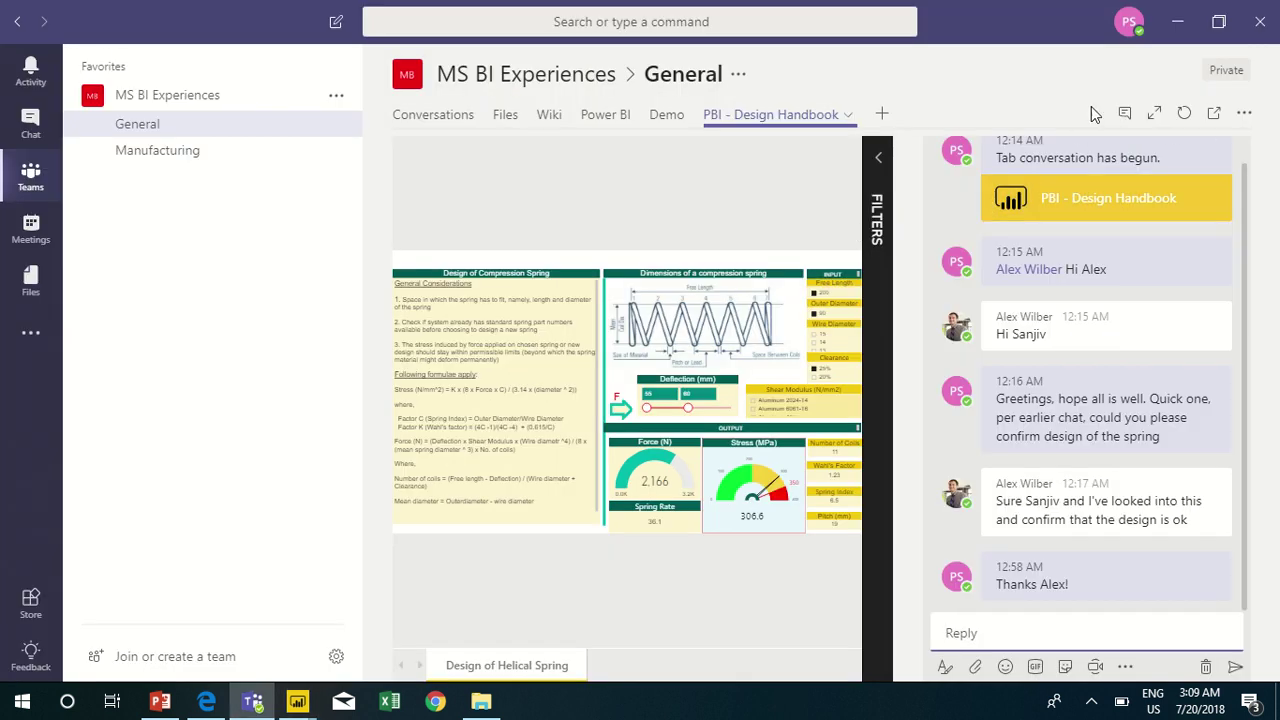
click(1127, 113)
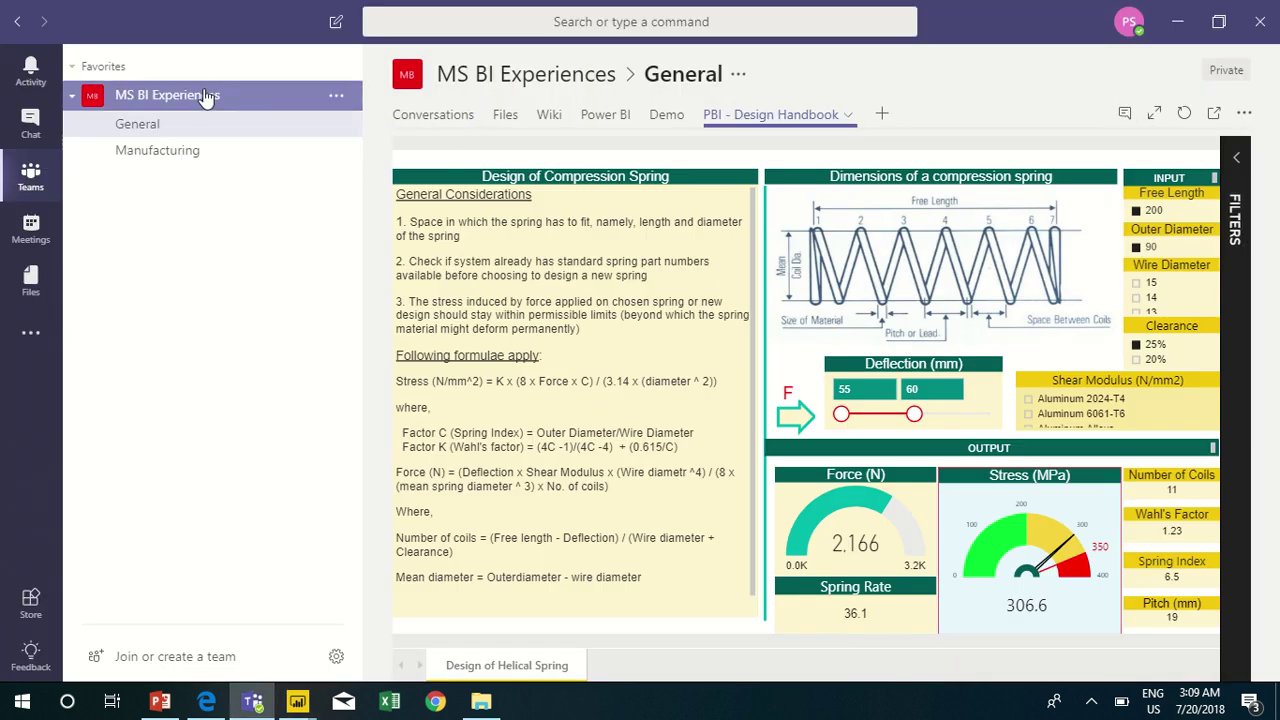
click(337, 97)
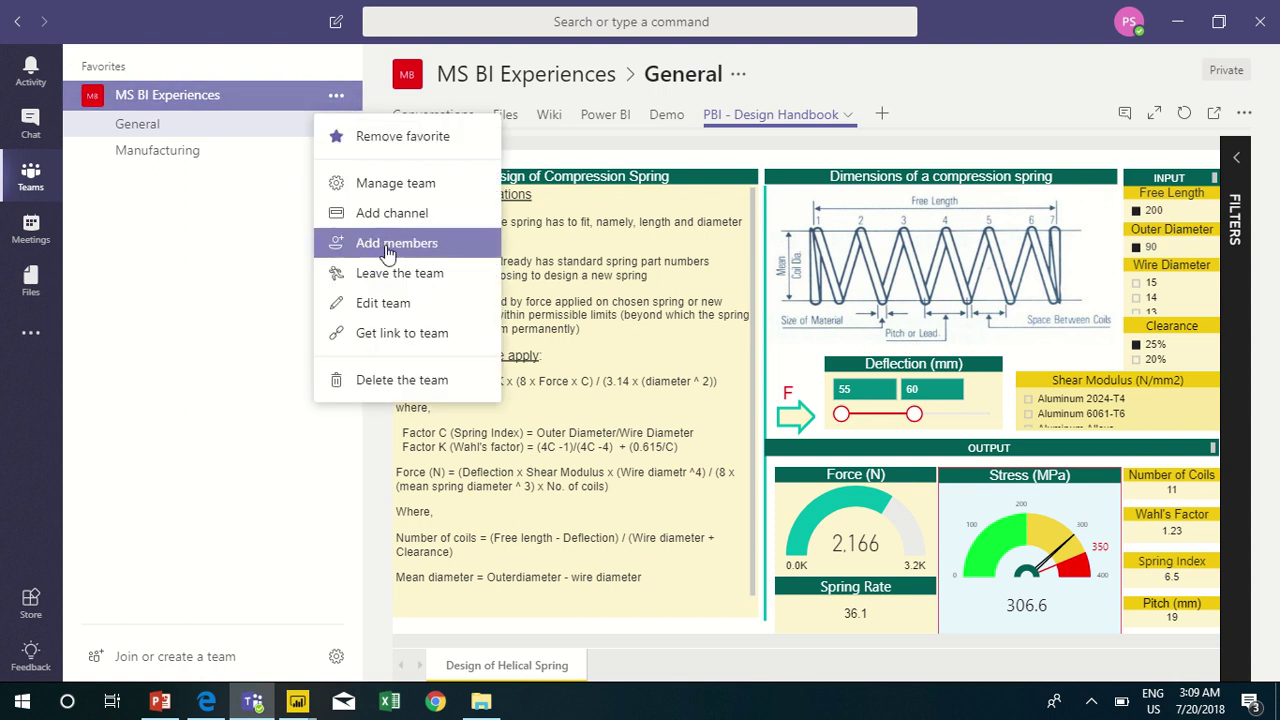
click(268, 260)
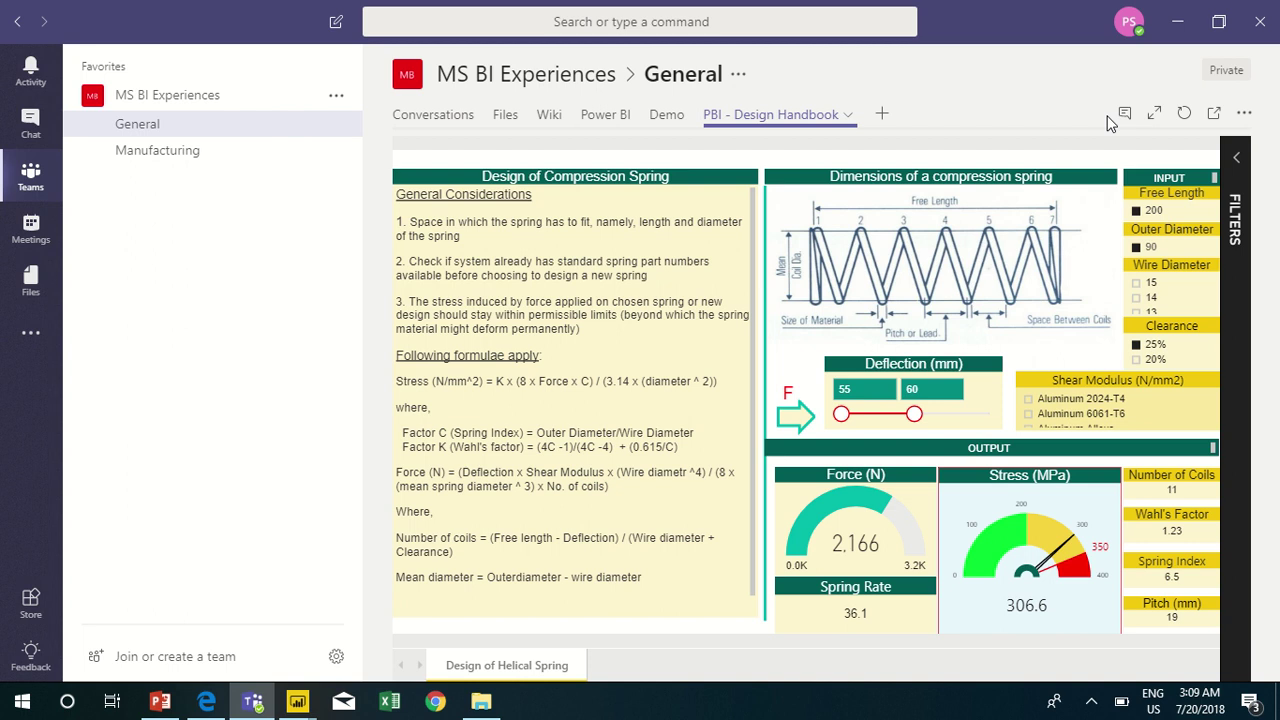
View the handbook in the browser briefly, and show its tab conversation in the Teams desktop app
click(206, 701)
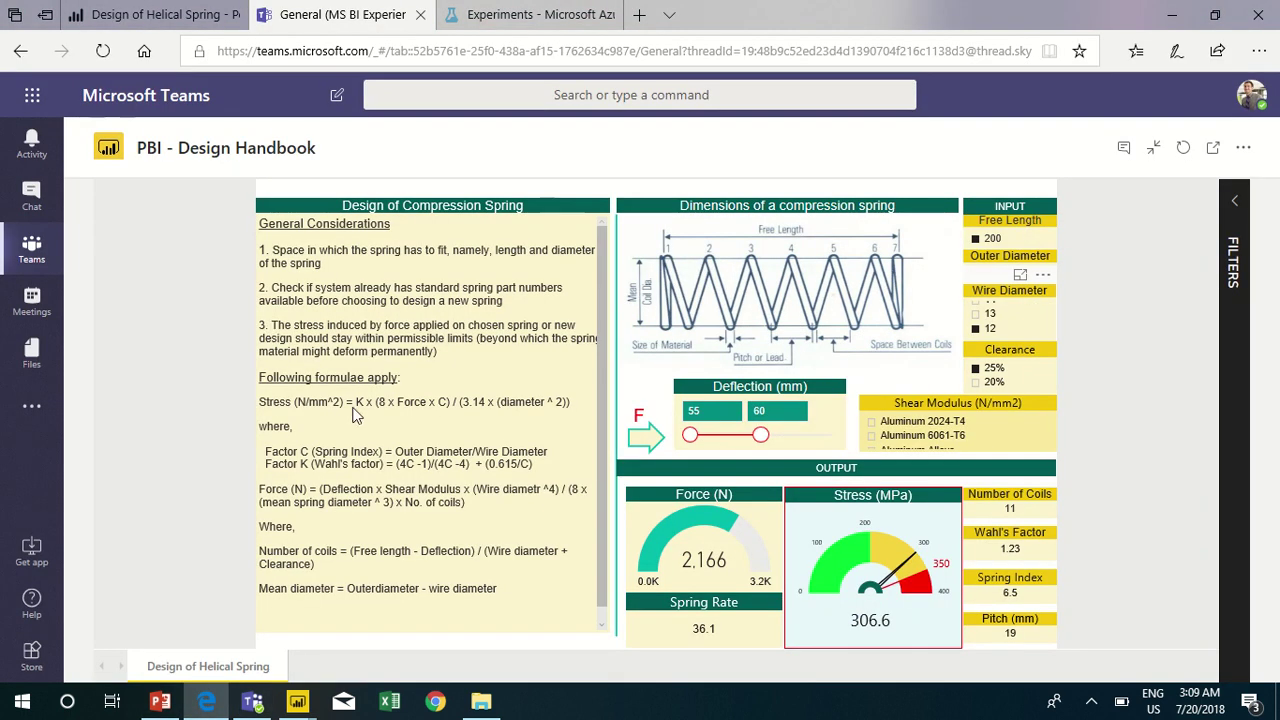
click(252, 700)
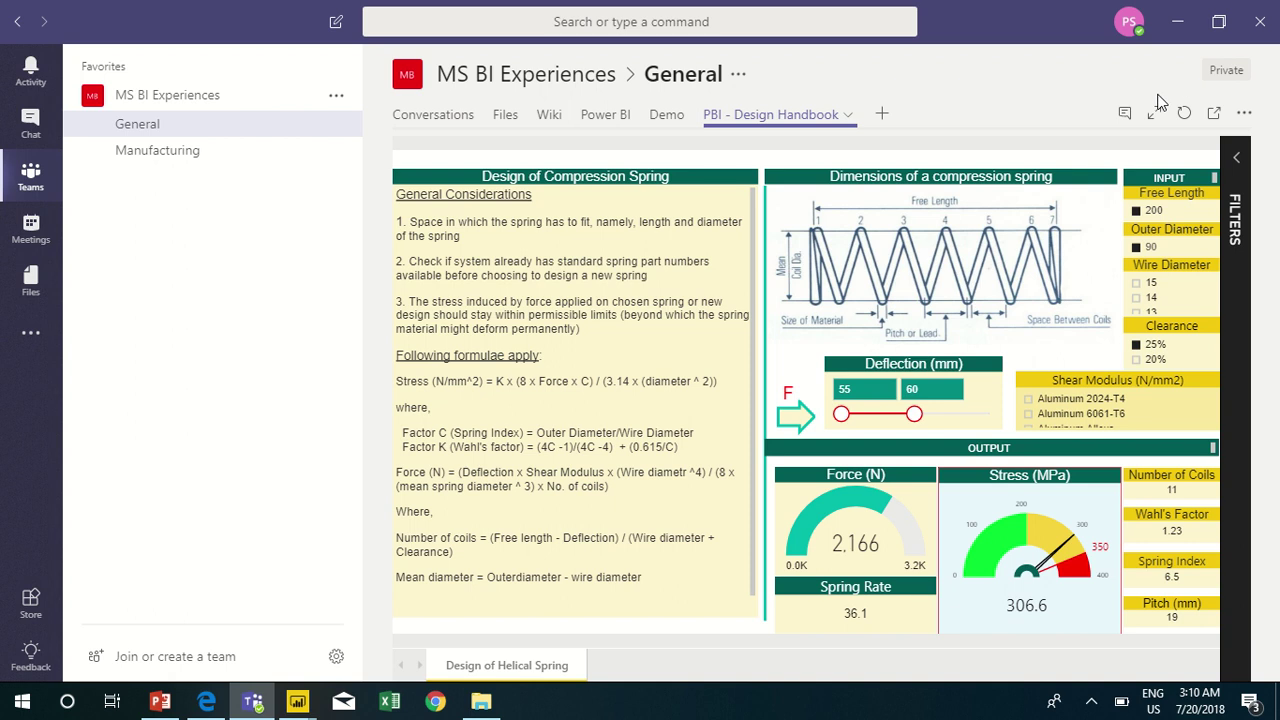
click(1125, 114)
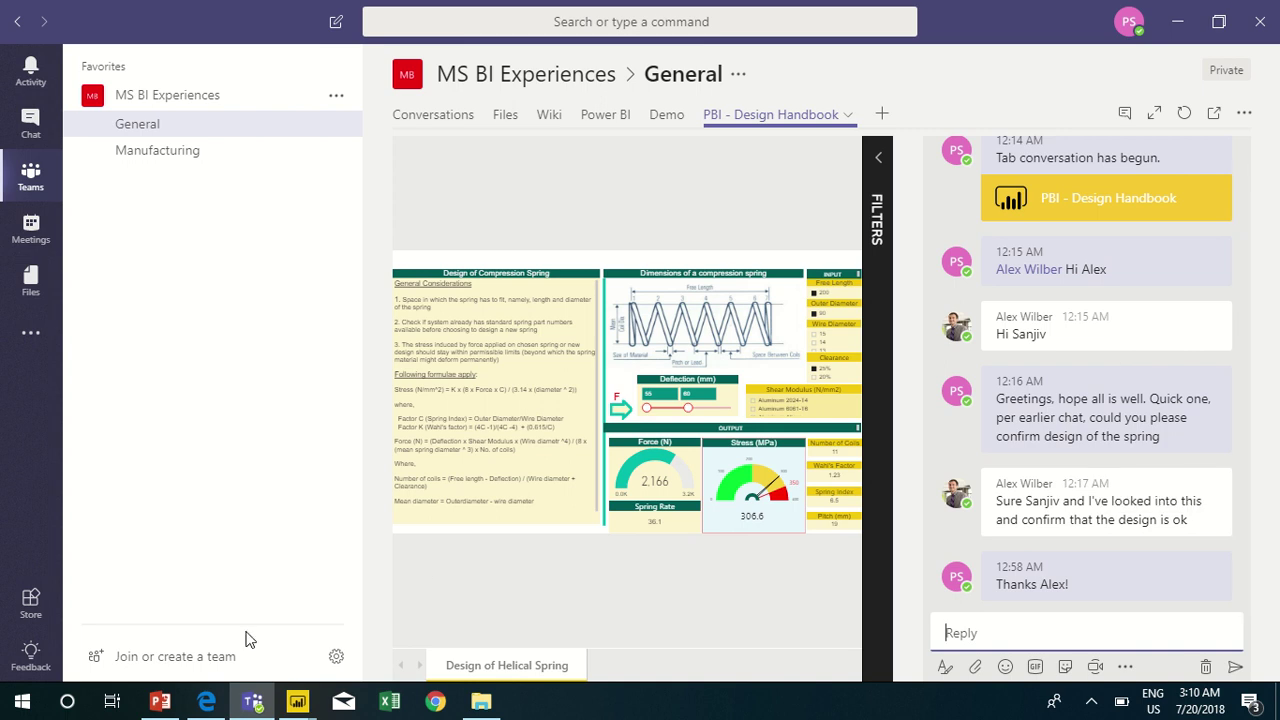
Switch to the browser and try a wire diameter of 13 in the Teams handbook before restoring it to 12
click(212, 705)
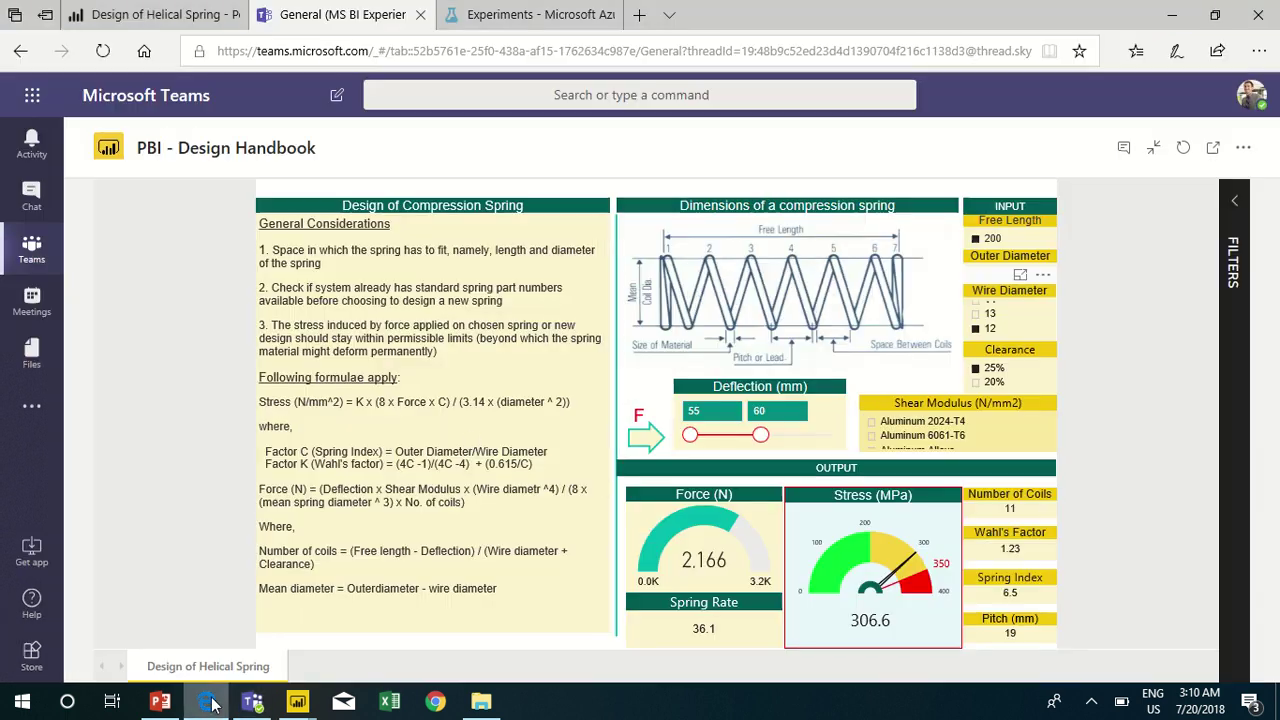
click(982, 315)
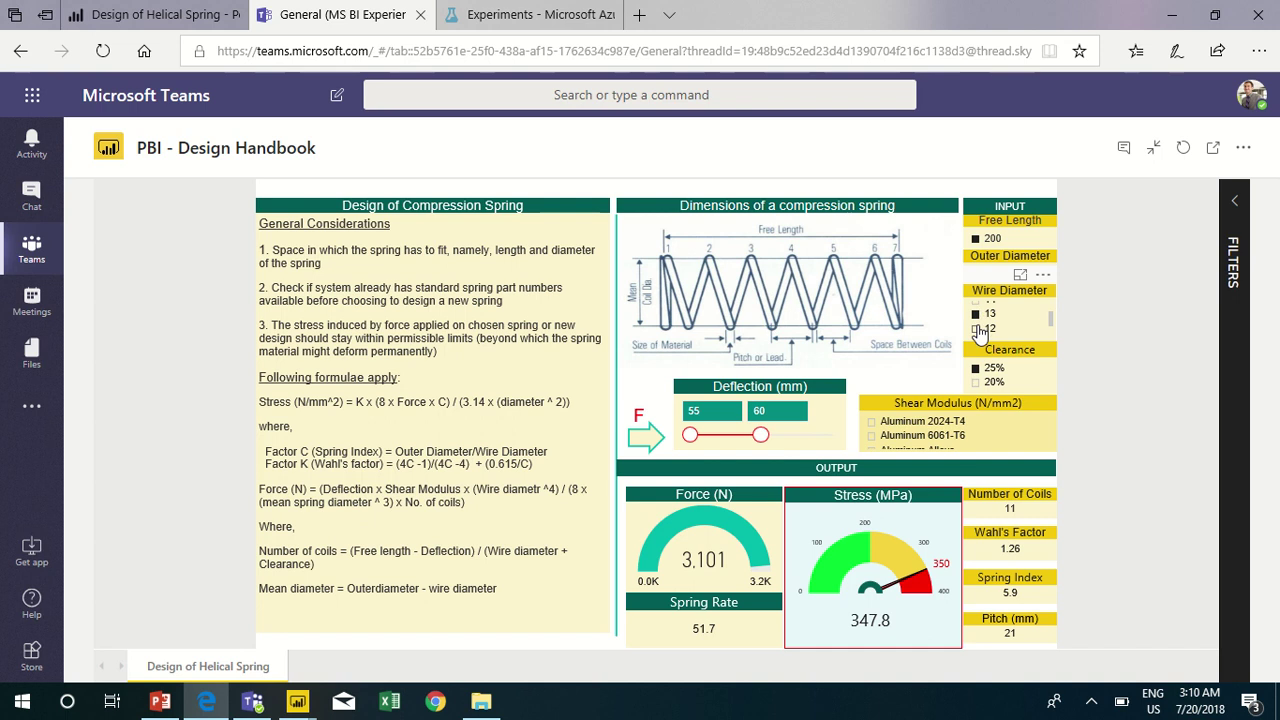
click(979, 329)
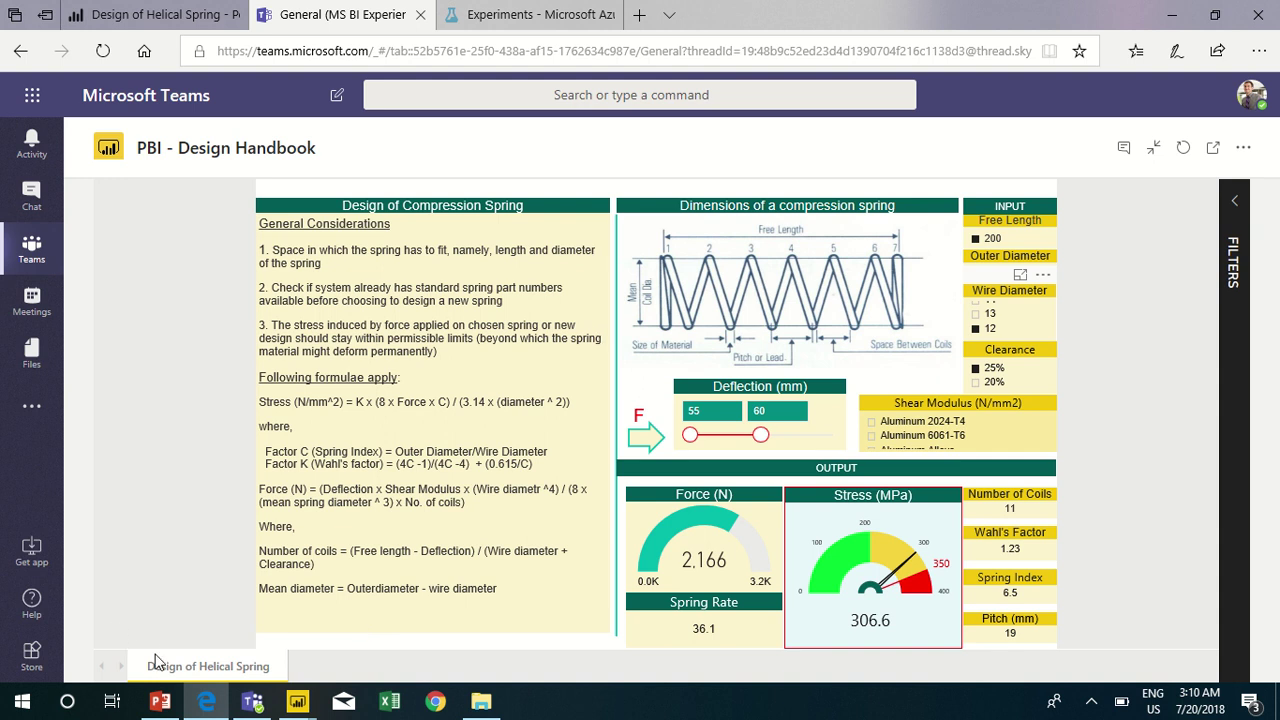
Switch to the PowerPoint presentation and show slide 2 on prototype testing, analyzing and predicting performance
click(158, 702)
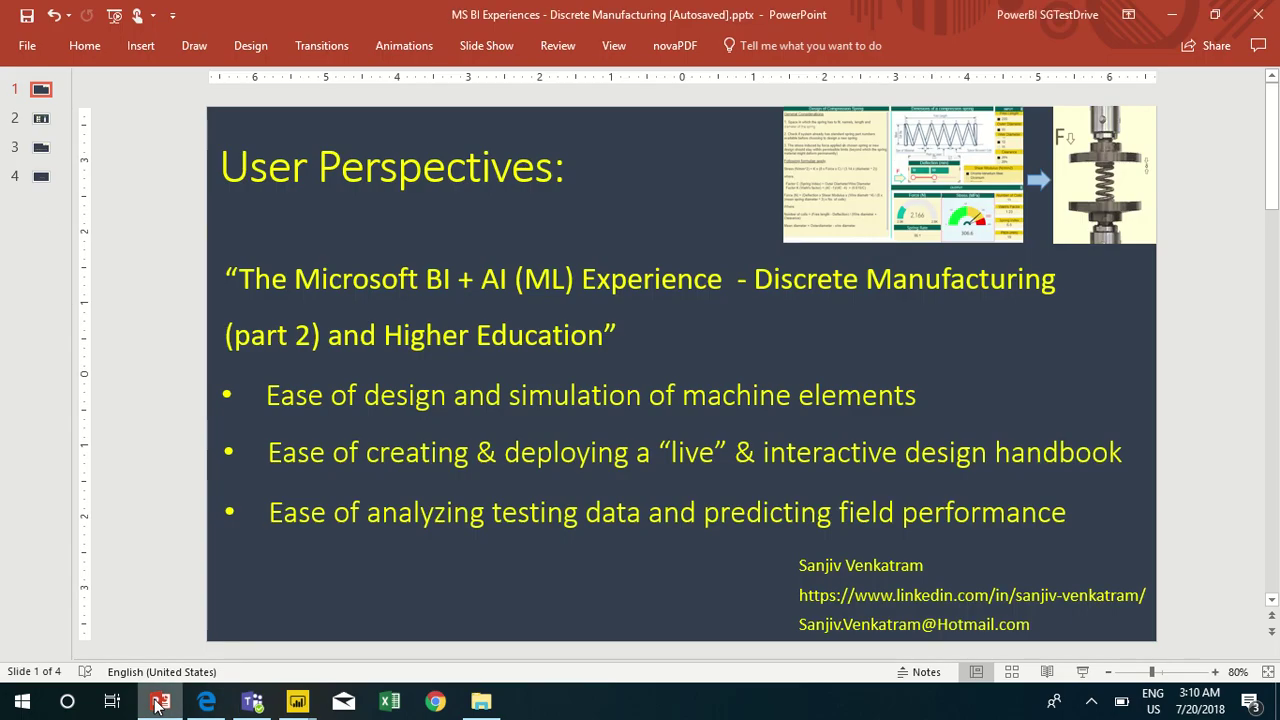
click(42, 120)
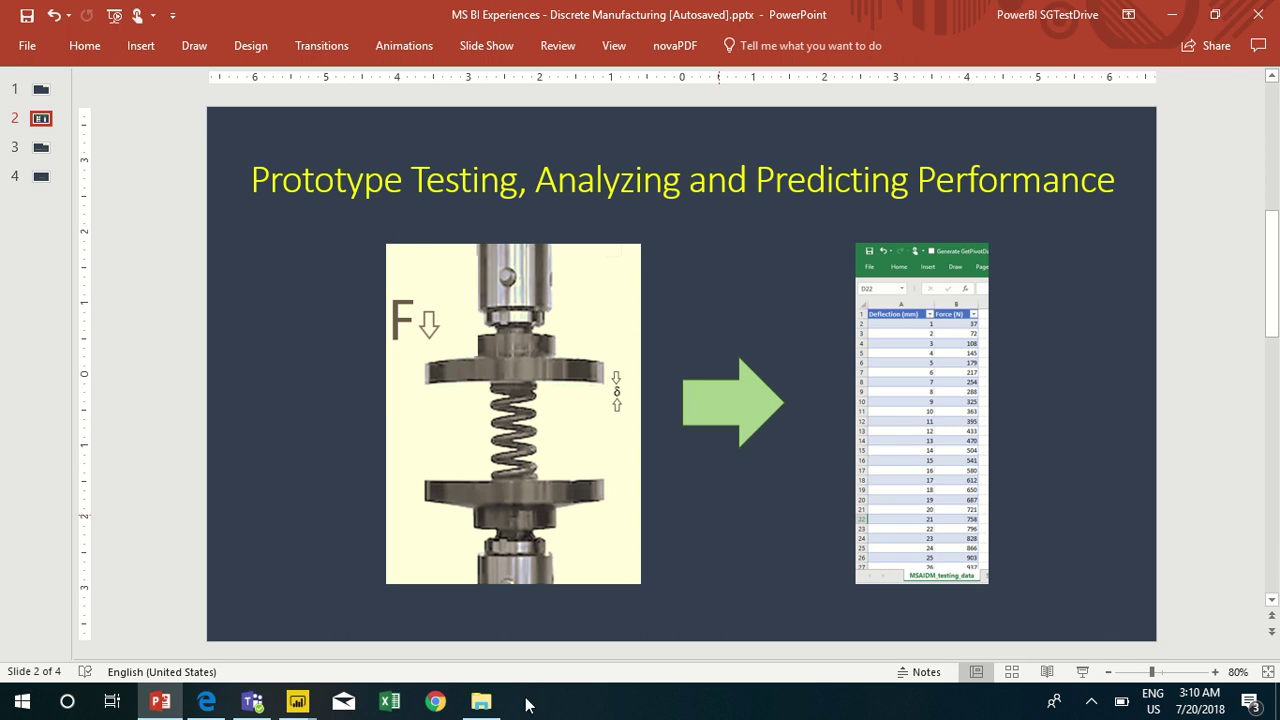
Switch to the MSAIDM_testing experiment in Azure Machine Learning Studio and inspect its column selection, data split, linear regression, training and scoring modules
click(219, 704)
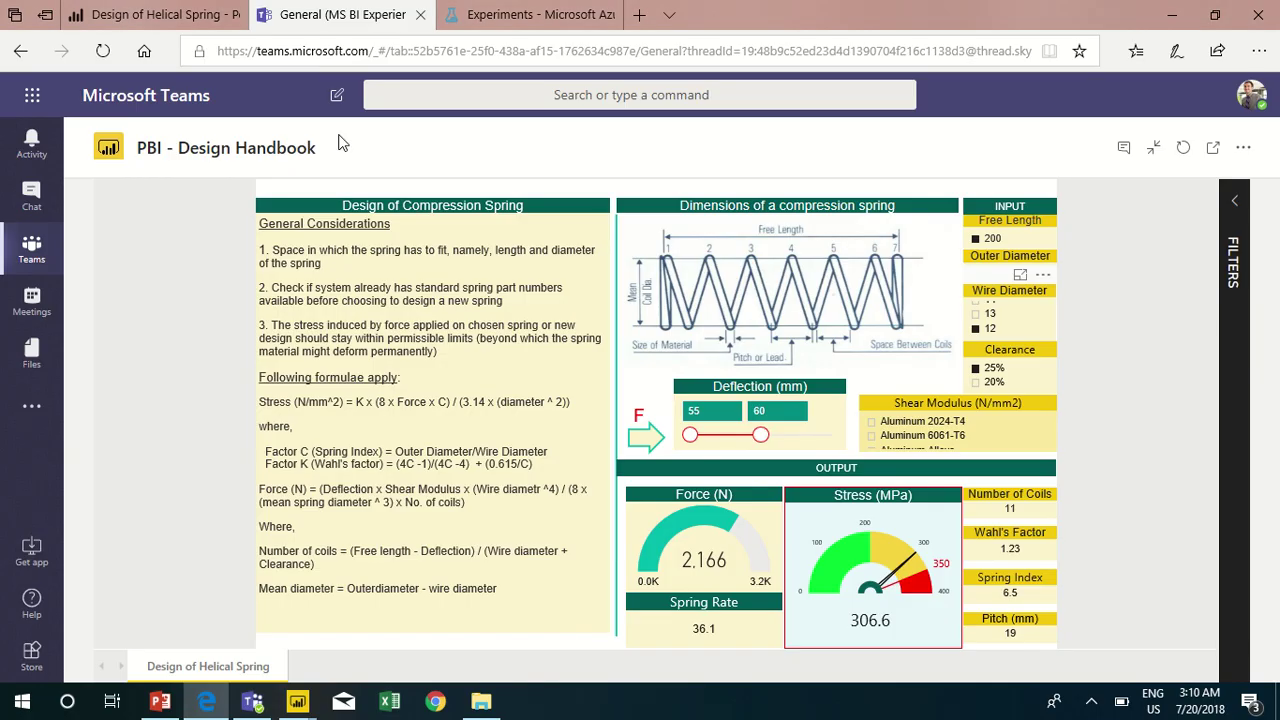
click(481, 17)
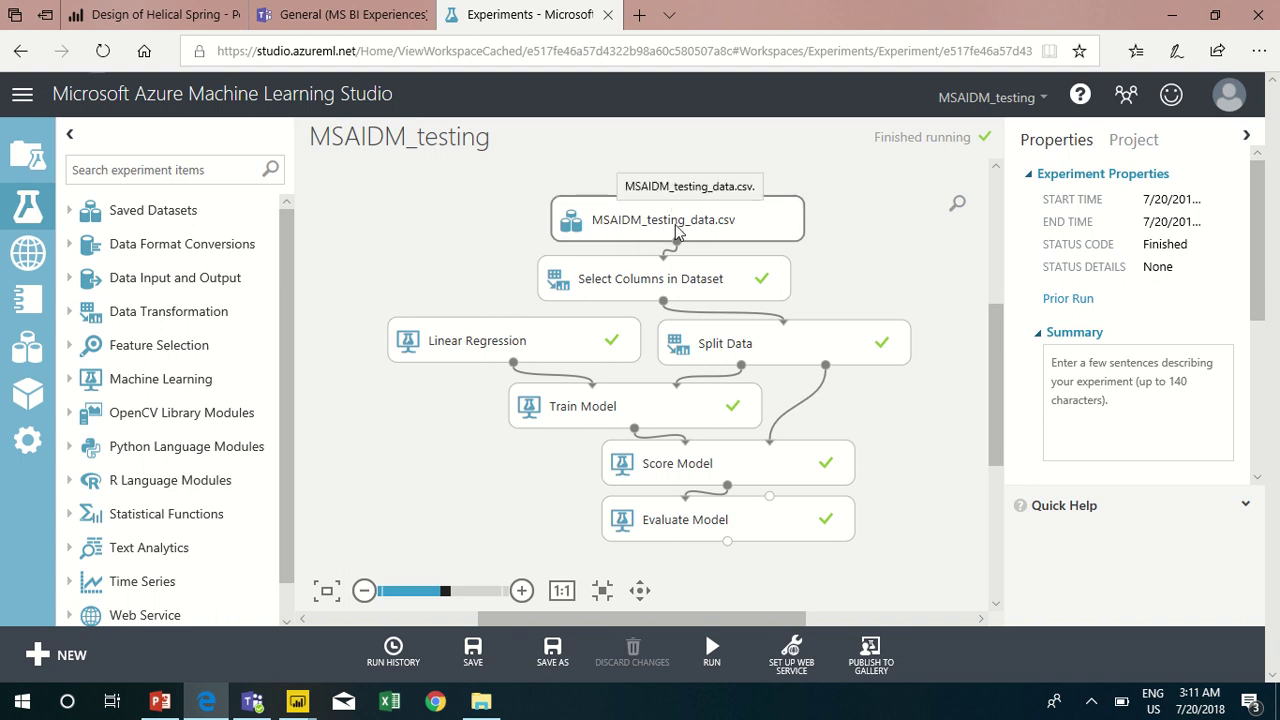
click(703, 283)
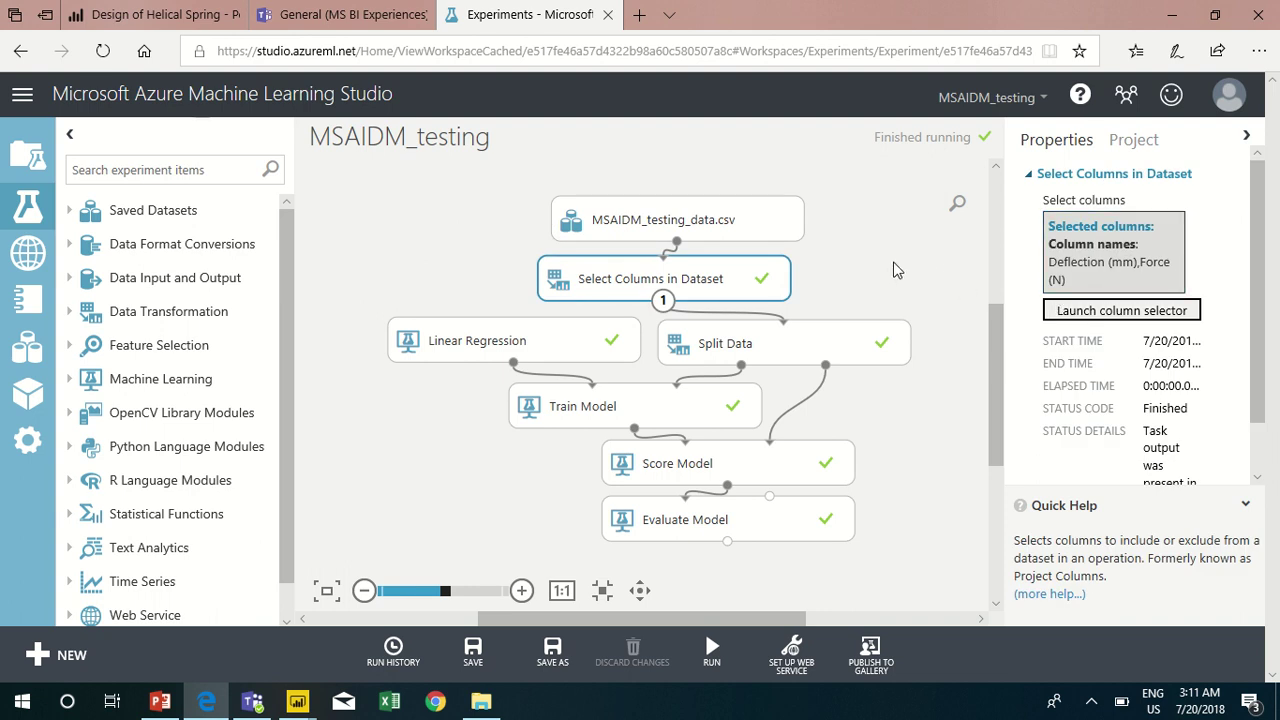
click(826, 340)
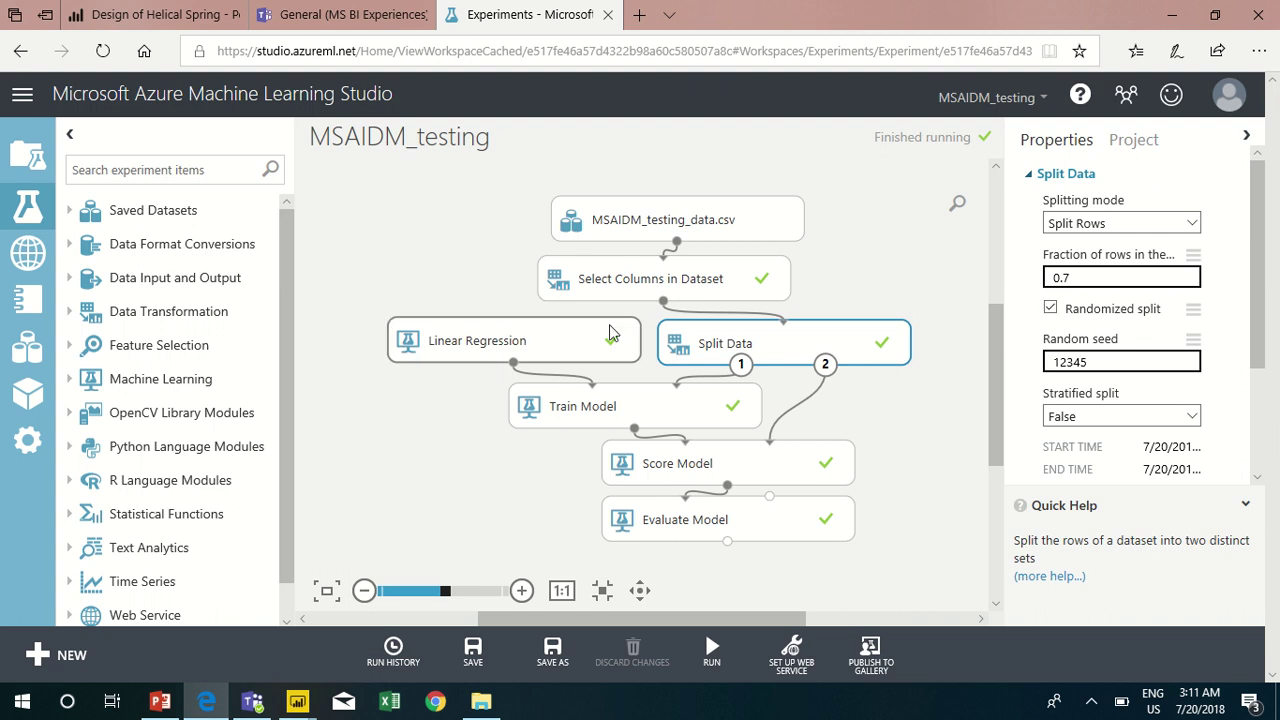
click(575, 338)
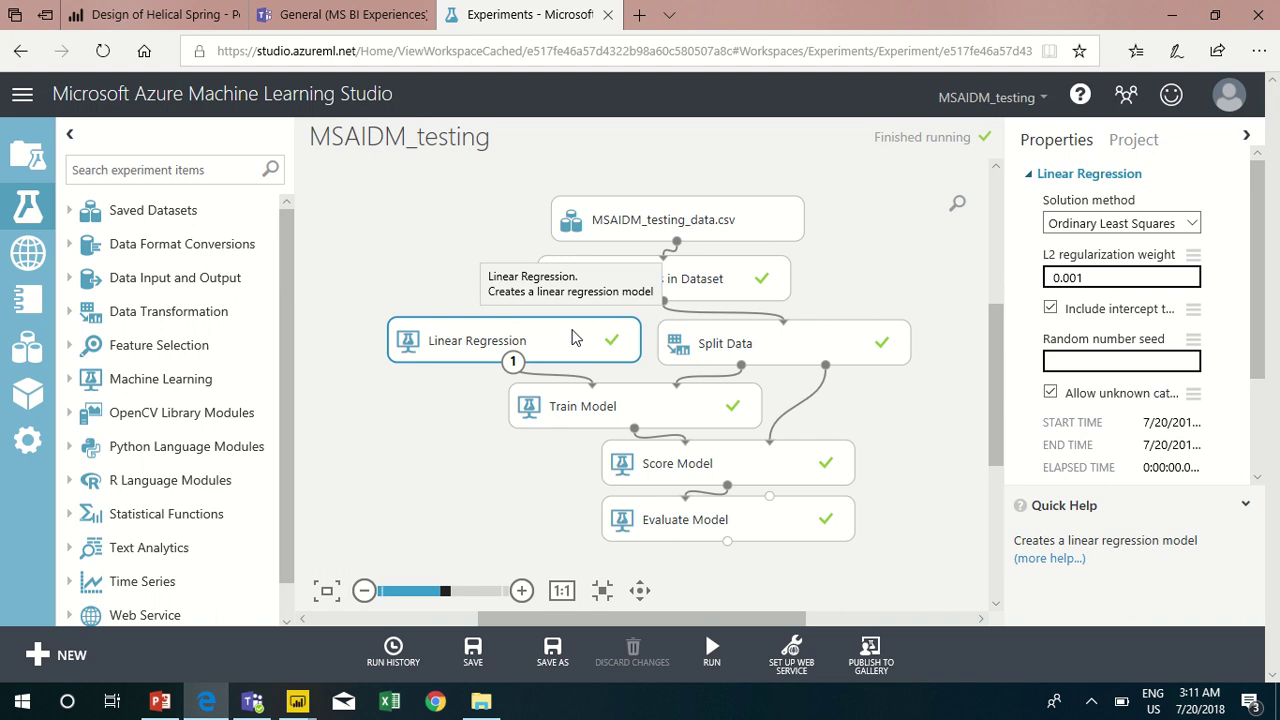
click(632, 406)
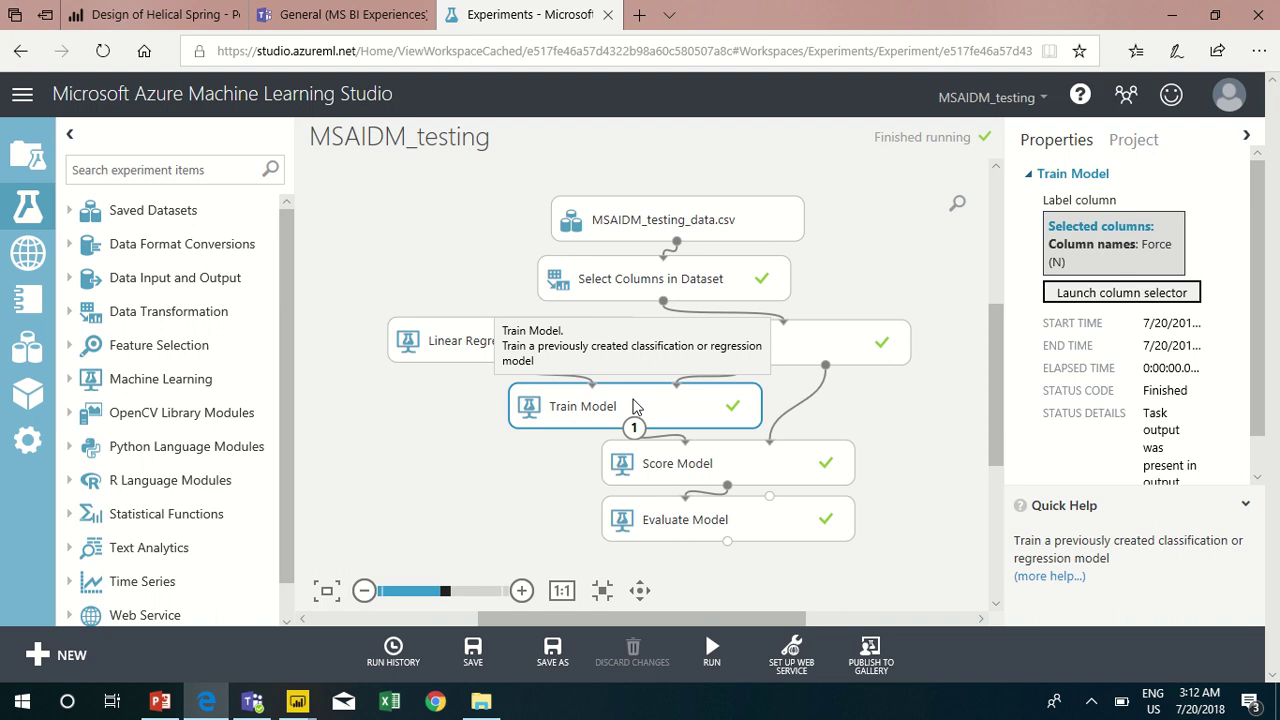
click(675, 463)
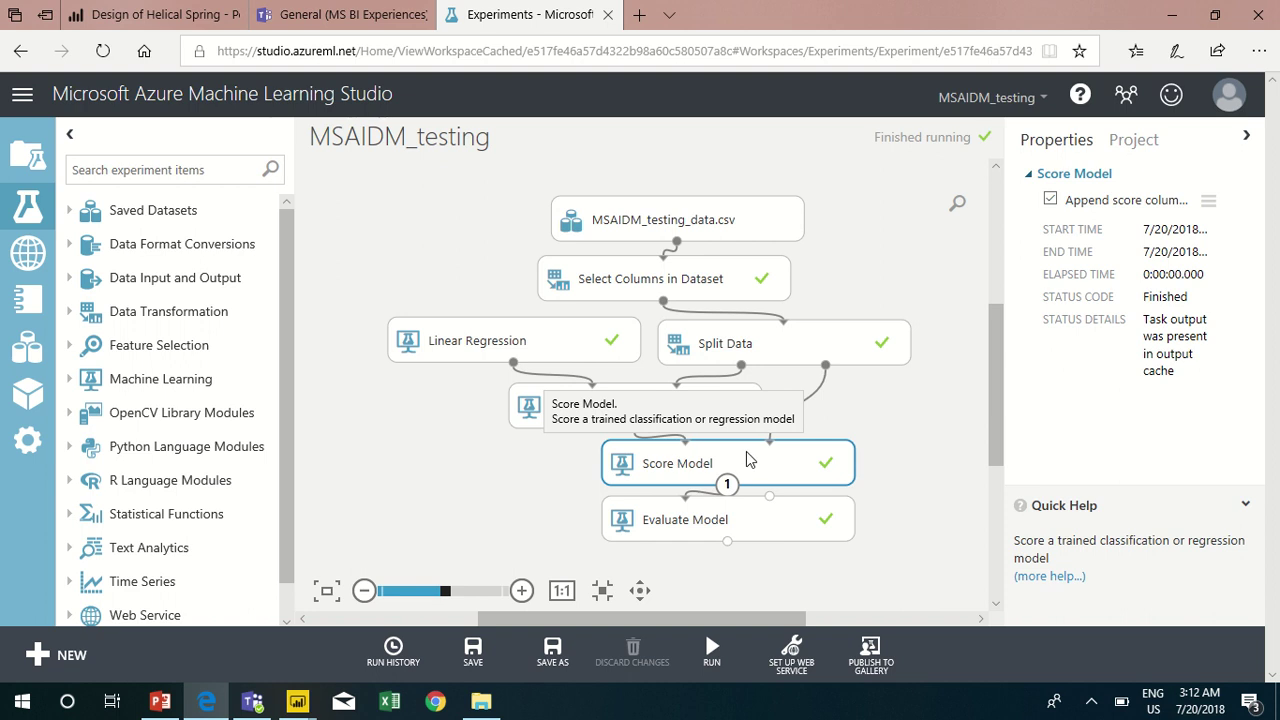
Check the Evaluate Model properties, and visualize the Train Model module's trained model to review its settings and feature weights before closing the view
click(752, 522)
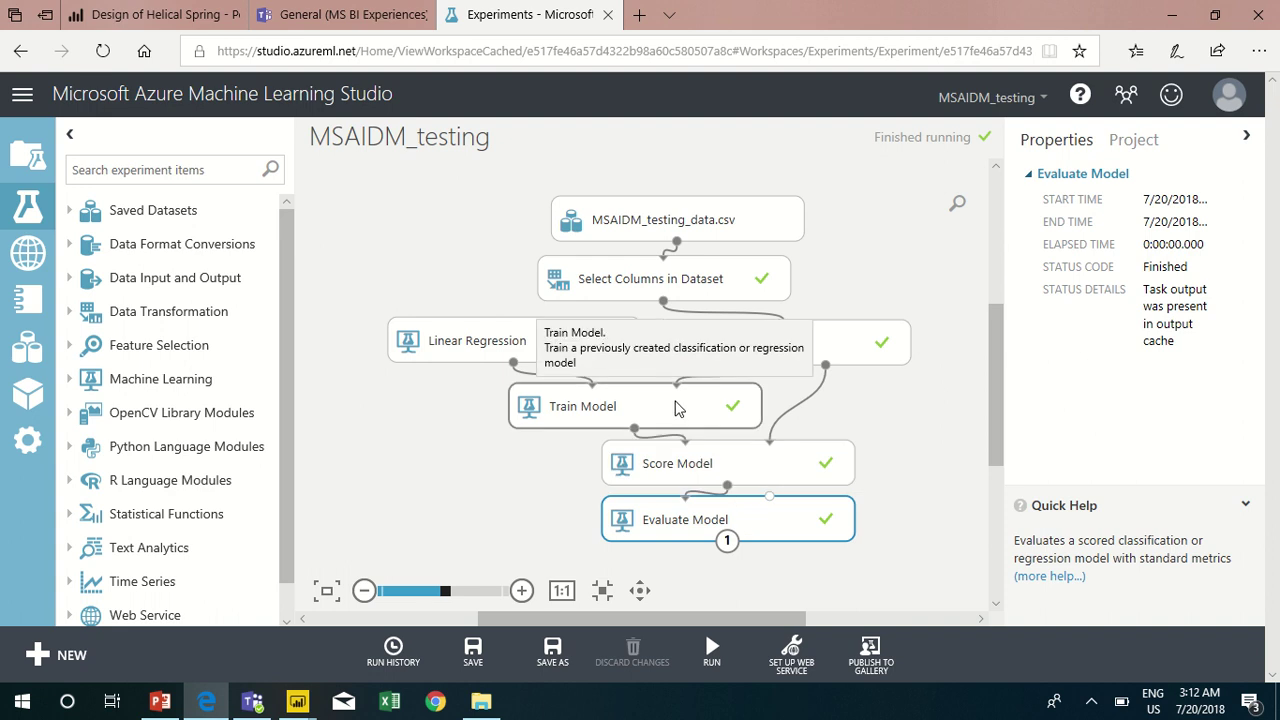
mouse_move(740, 646)
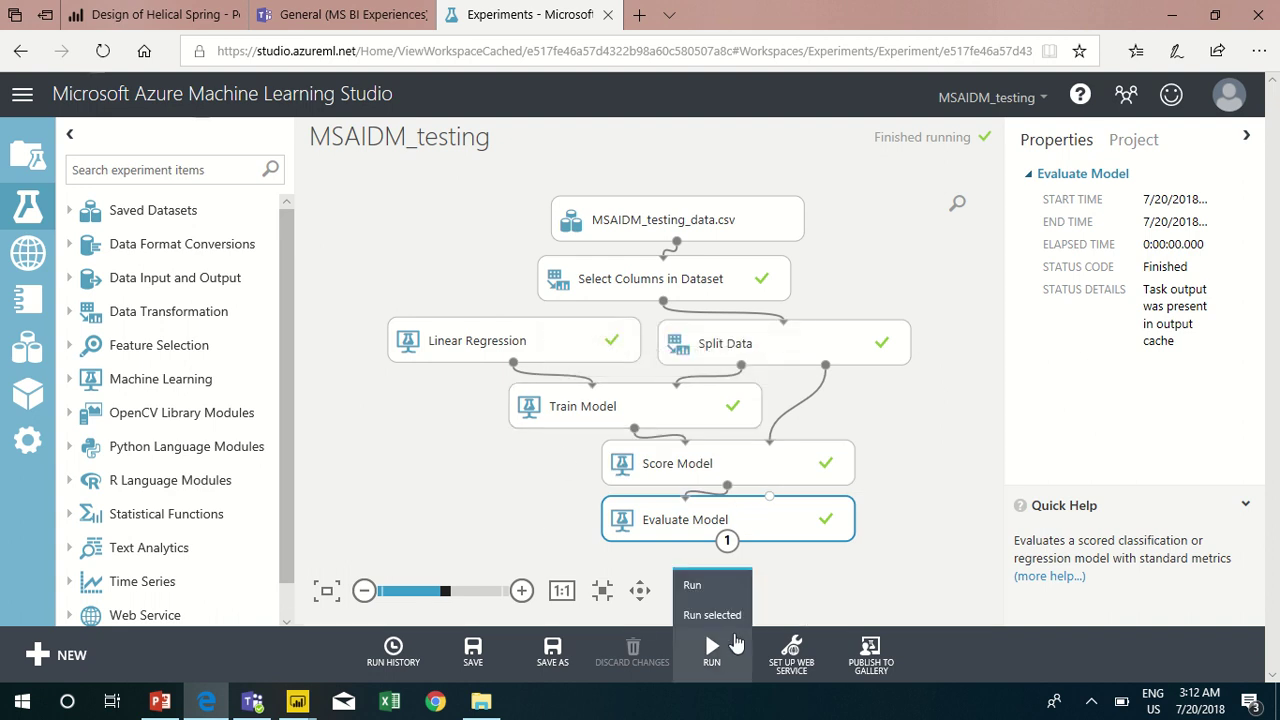
click(622, 418)
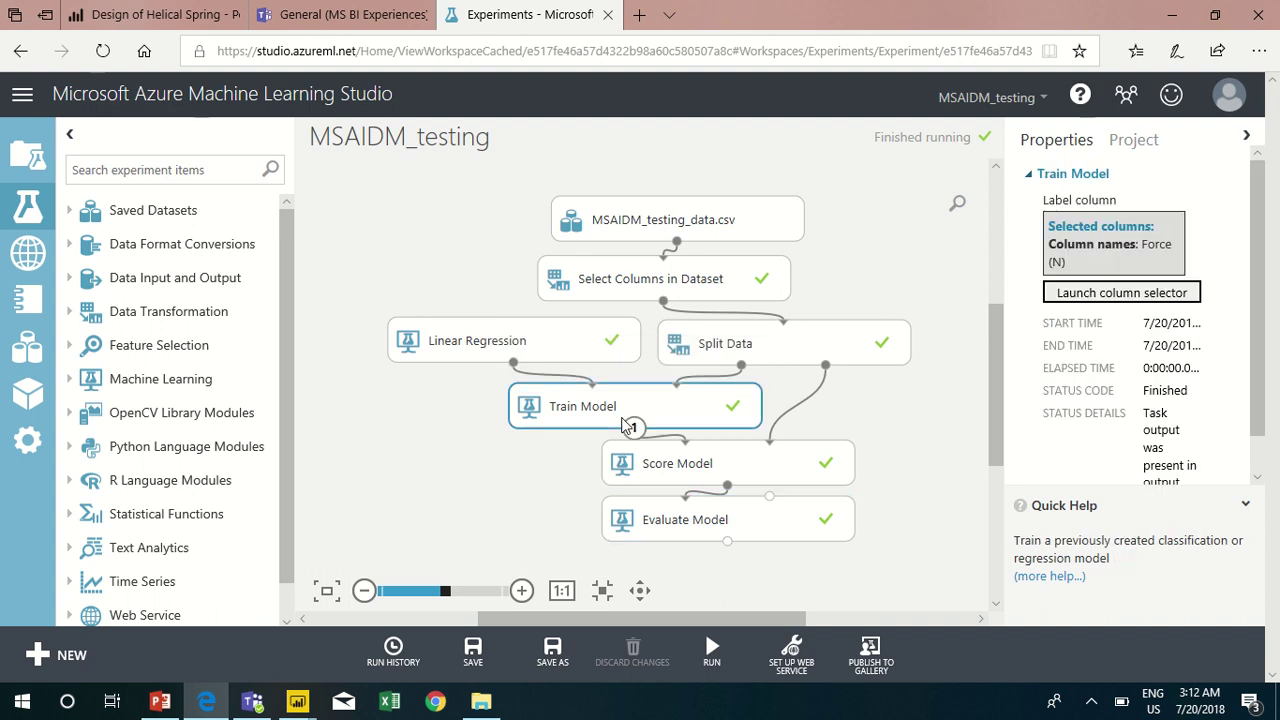
right_click(680, 412)
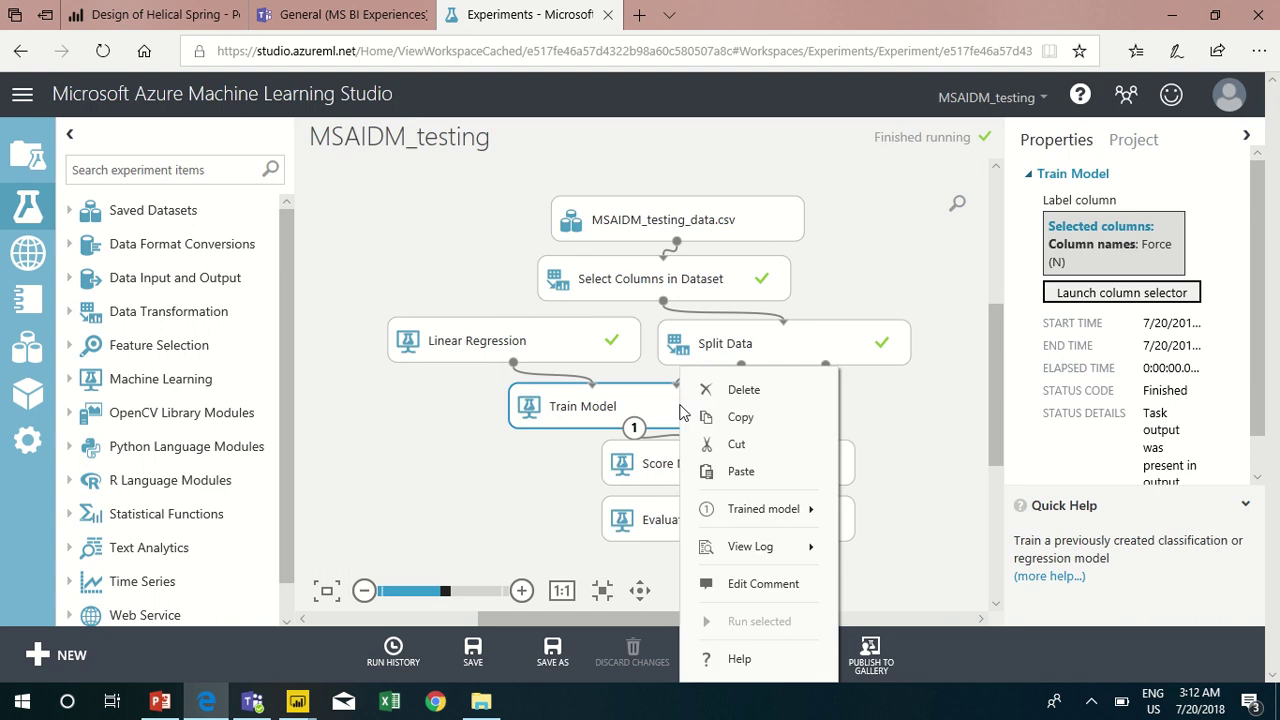
mouse_move(748, 510)
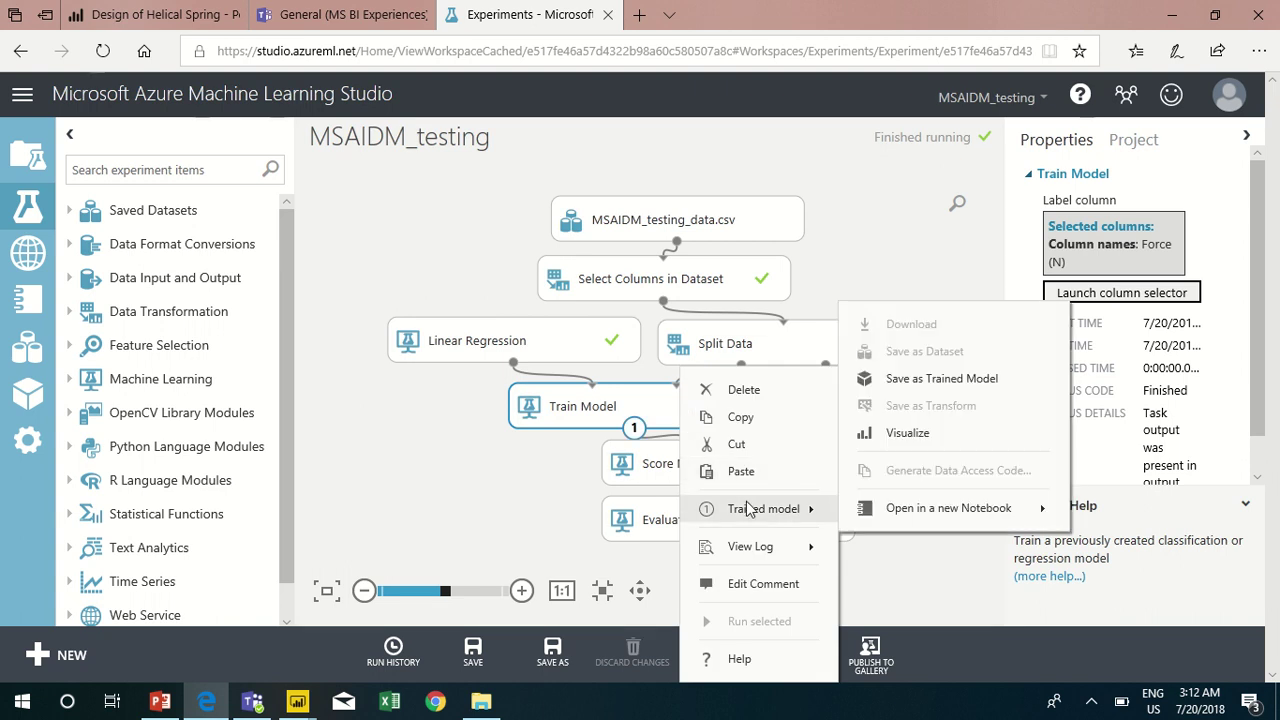
click(907, 432)
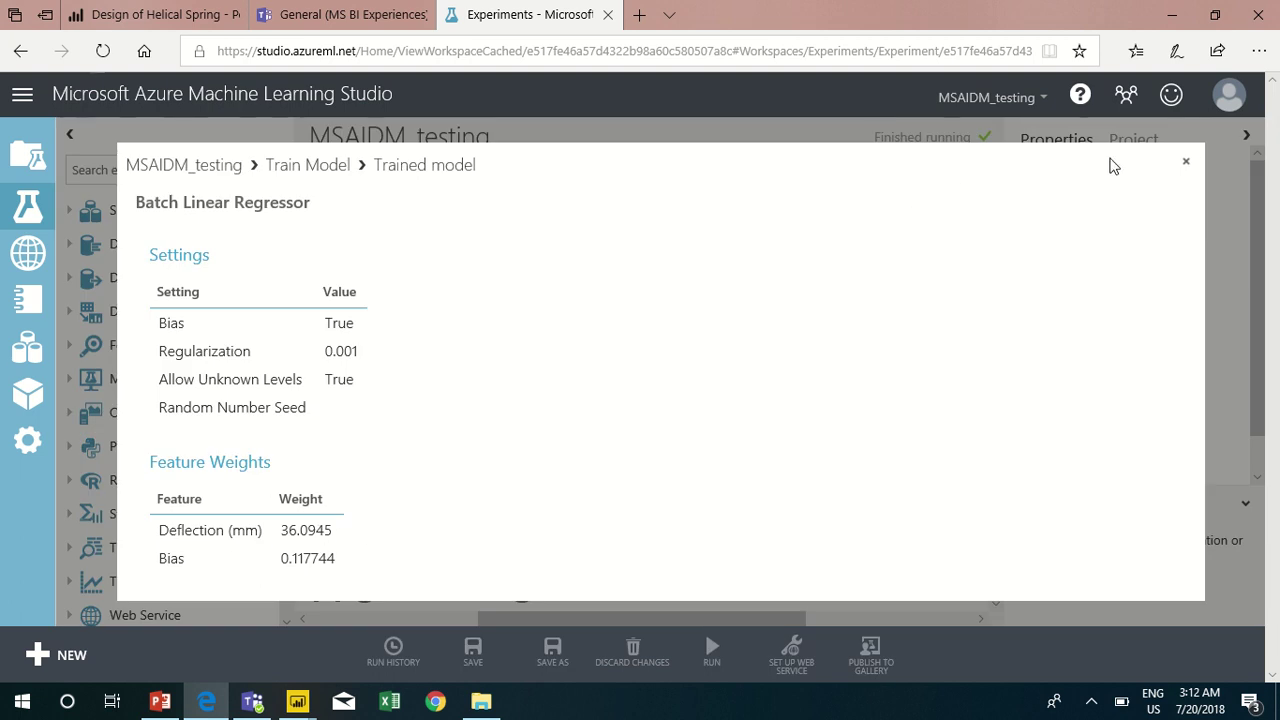
click(1188, 166)
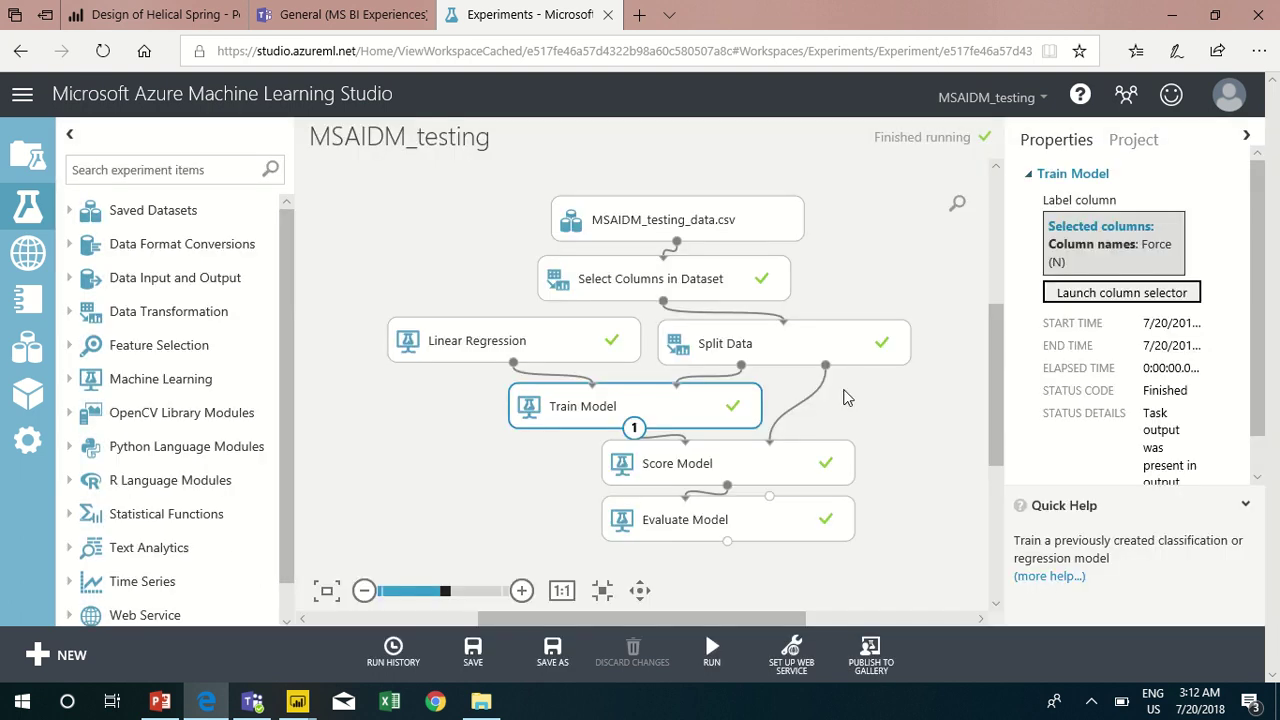
Visualize the Evaluate Model module's evaluation results to review the error metrics and histogram, and close the results
click(787, 525)
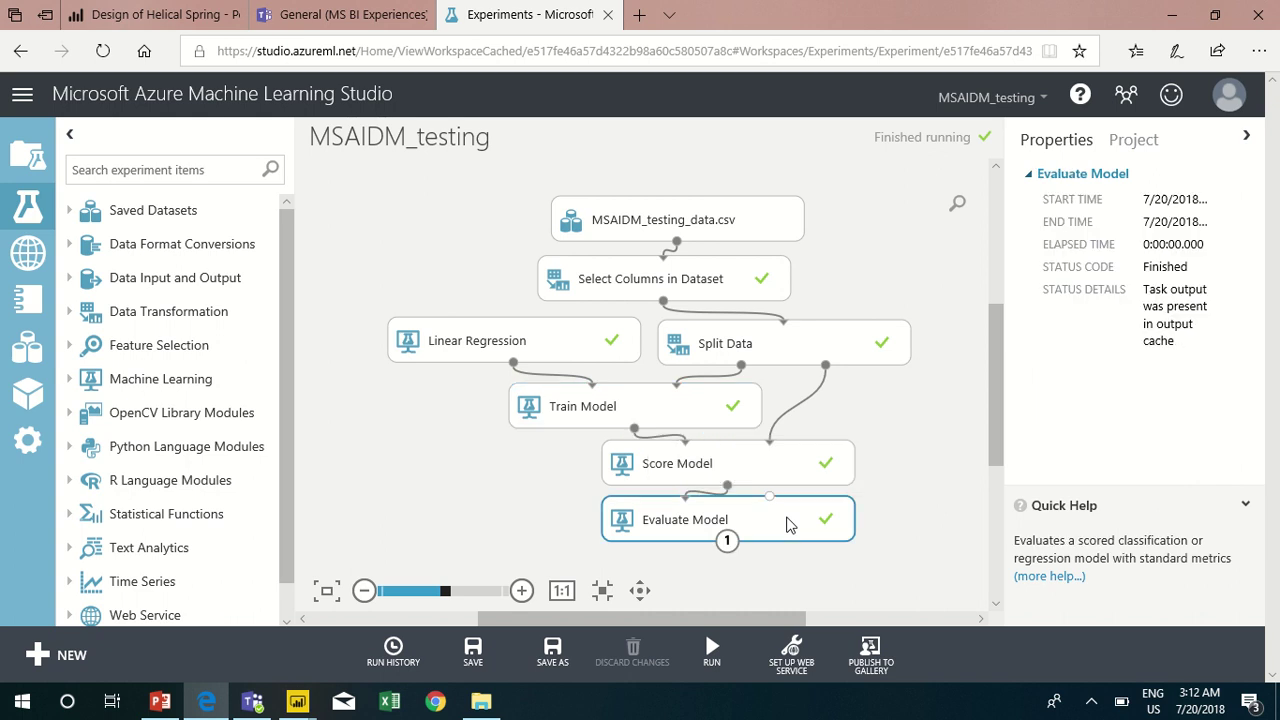
right_click(787, 525)
mouse_move(880, 510)
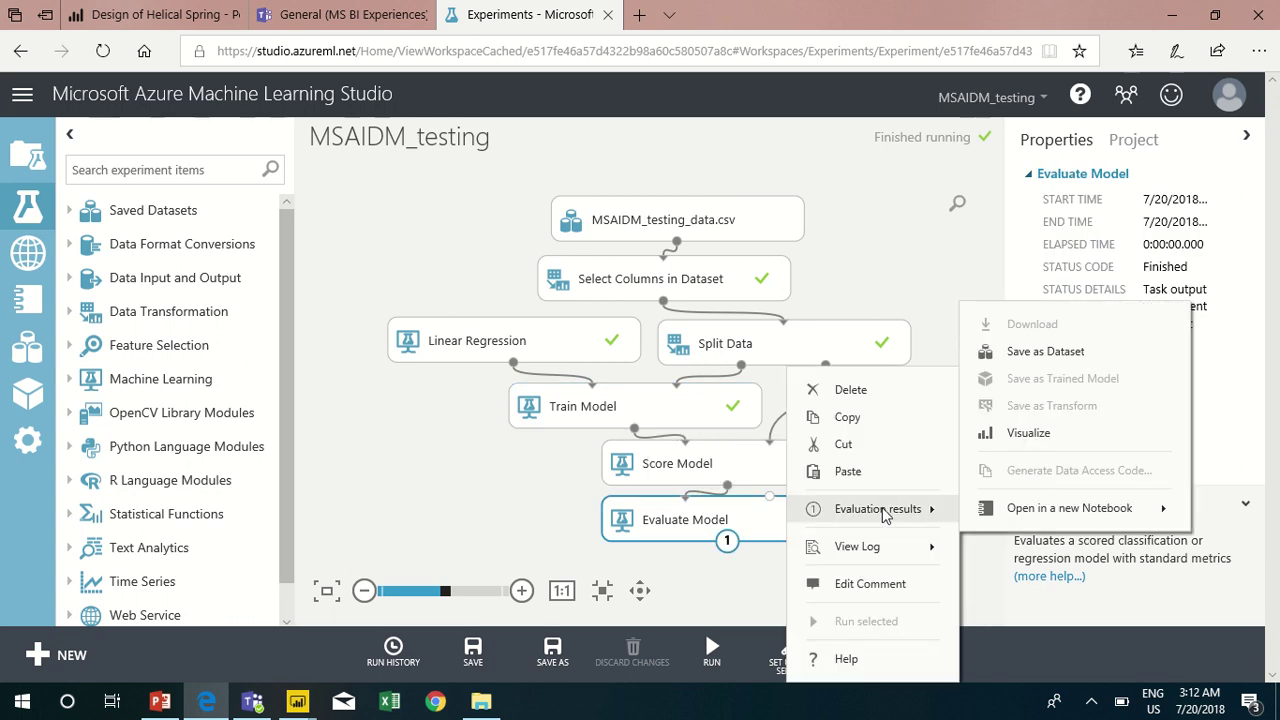
click(1065, 433)
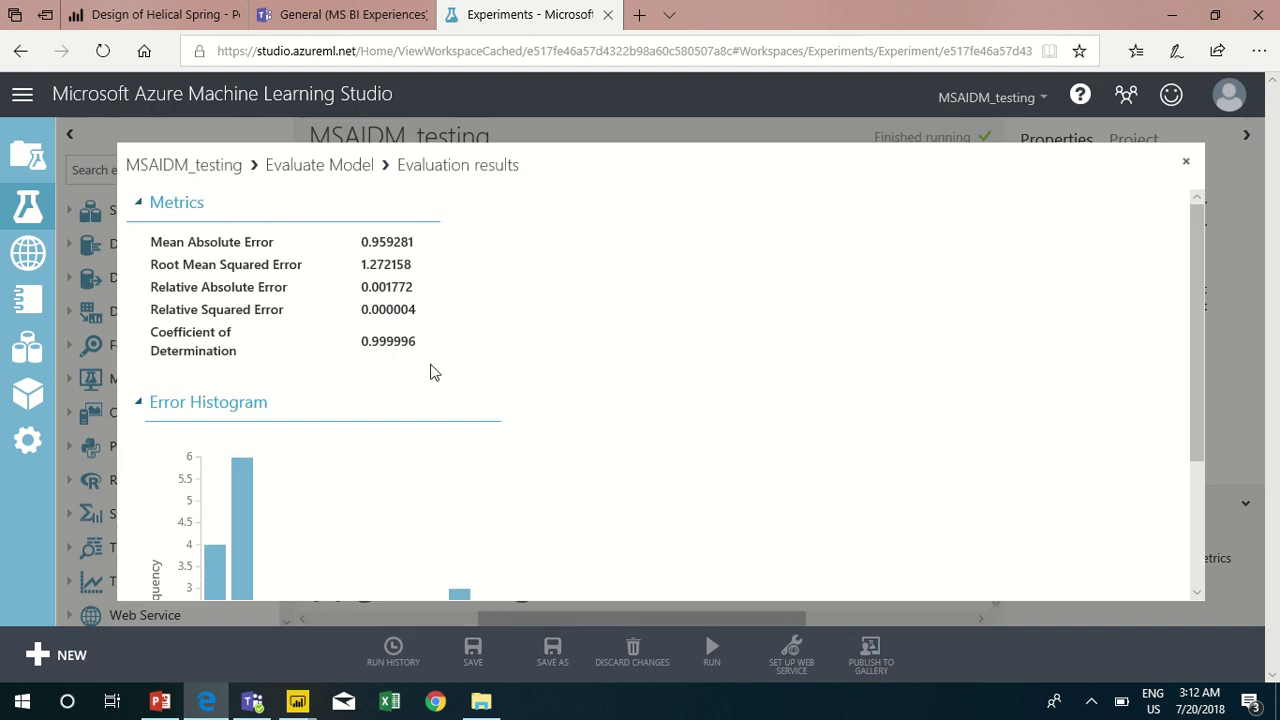
click(1186, 166)
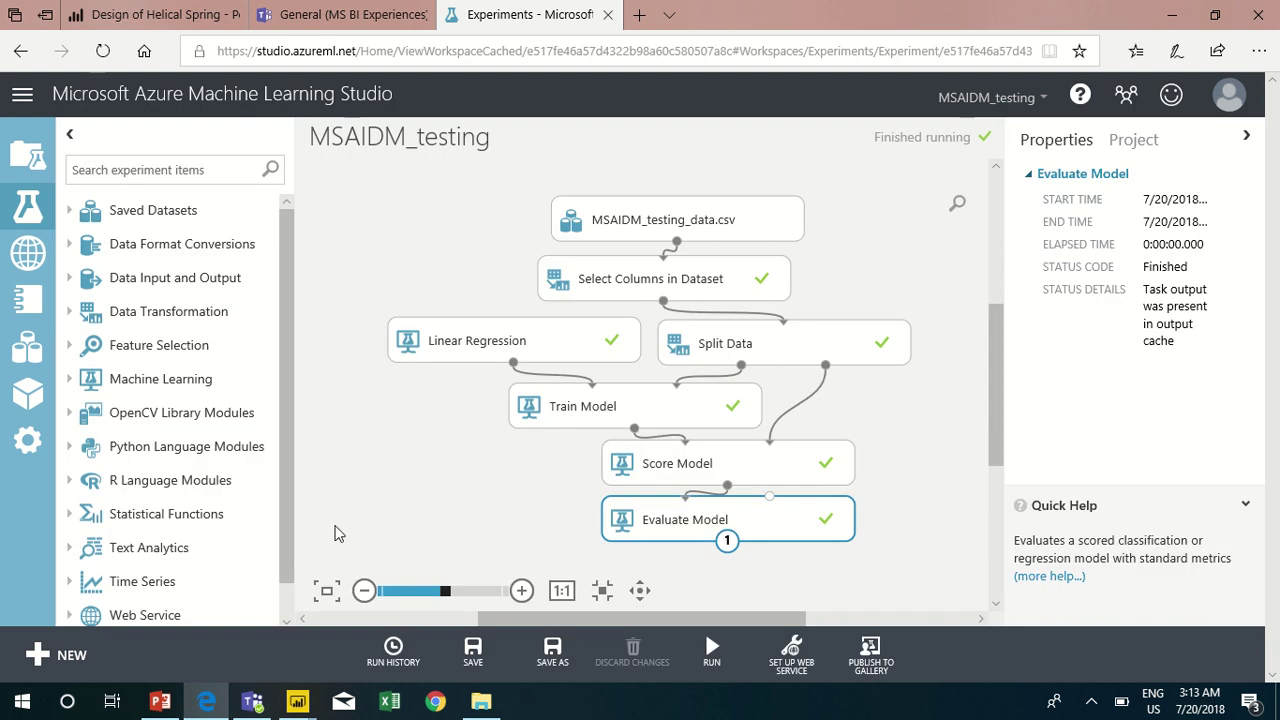